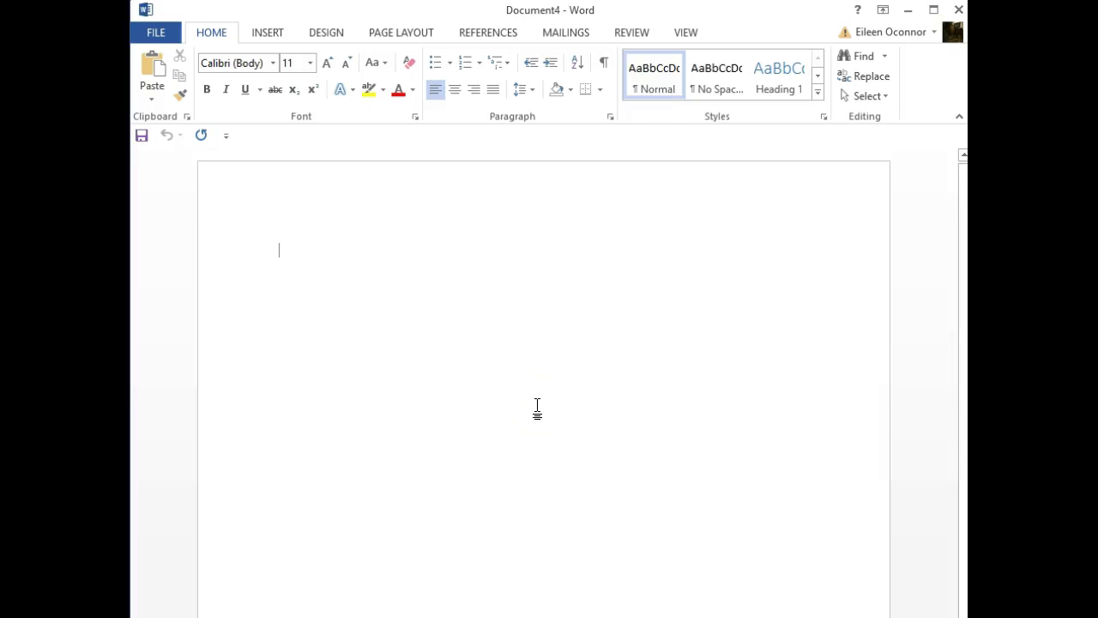
- Switch the blank document to Outline view and open the Outline Level list
click(688, 33)
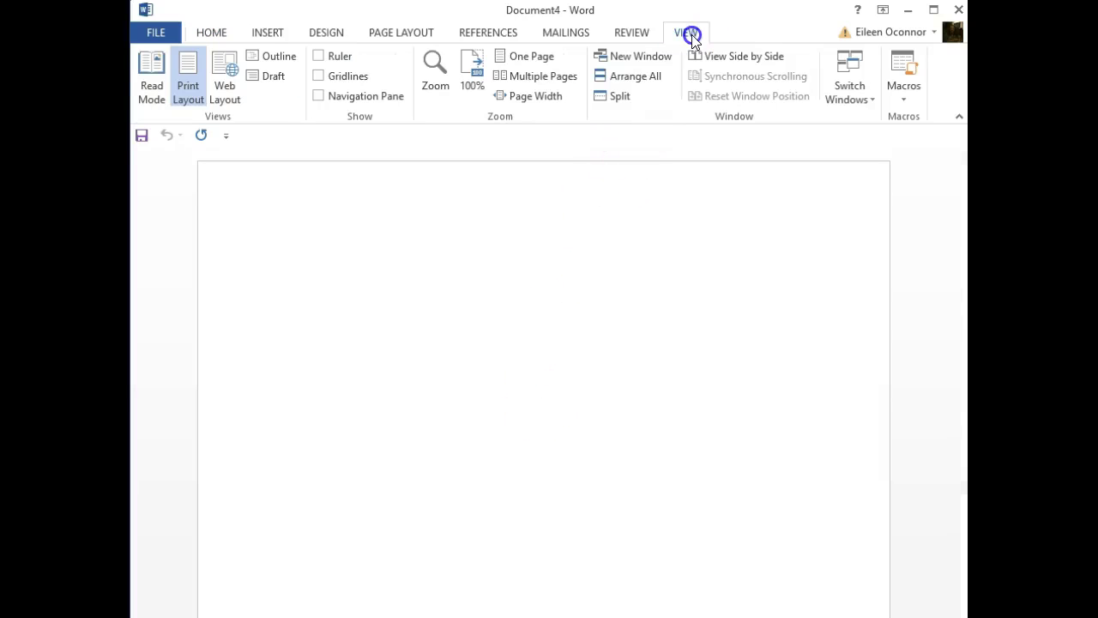
click(271, 58)
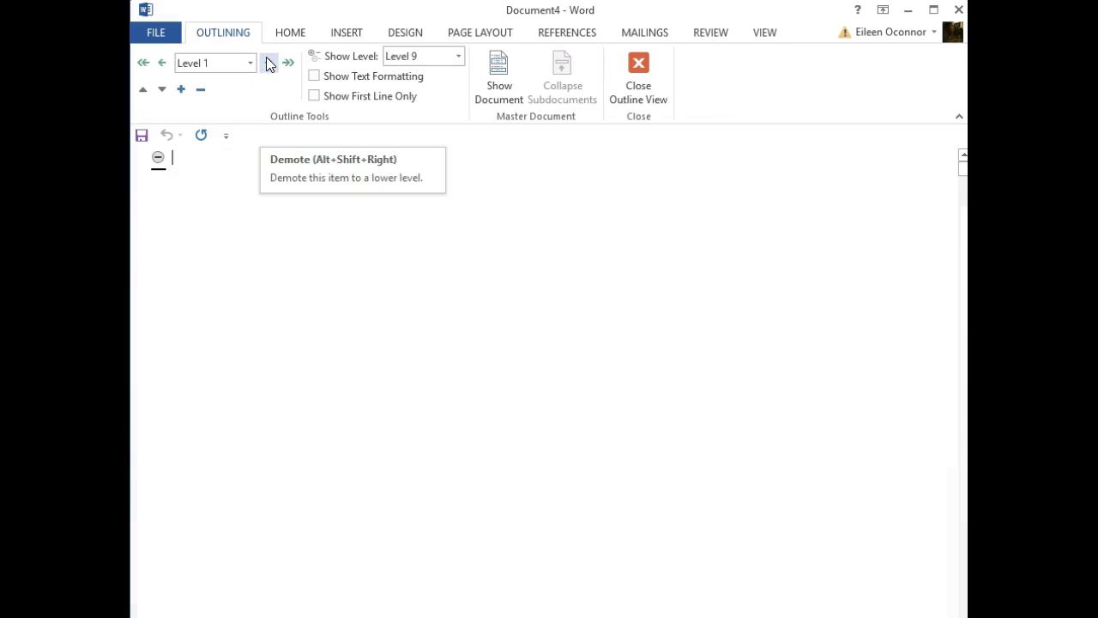
click(251, 63)
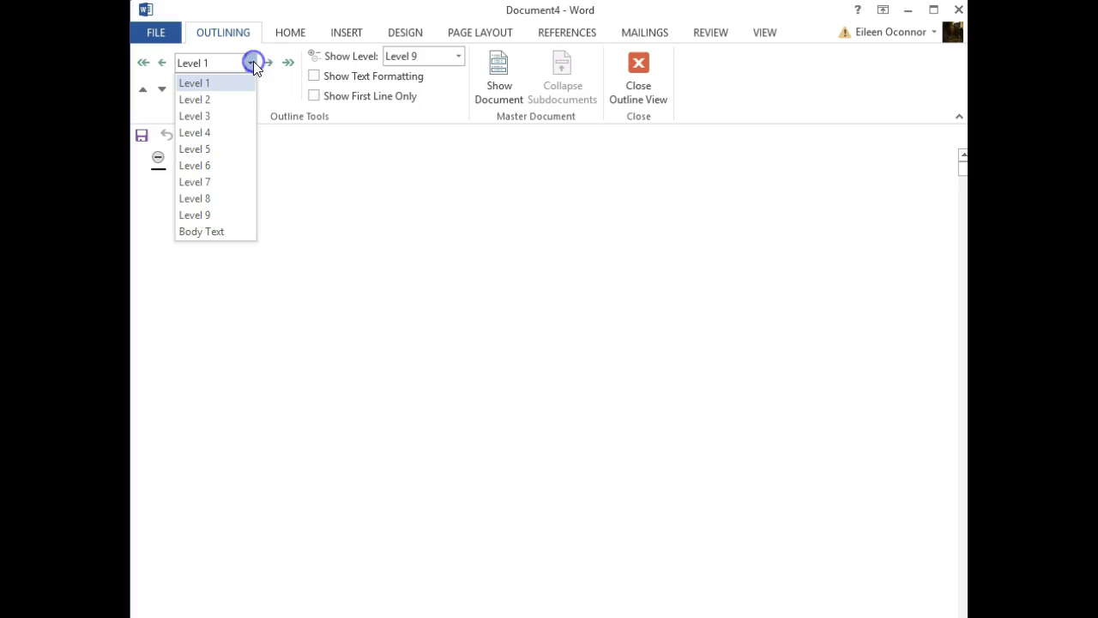
- Add the working title, Statement of Purpose and Methods as Level 1 headings, with an empty line after Statement of Purpose
click(214, 85)
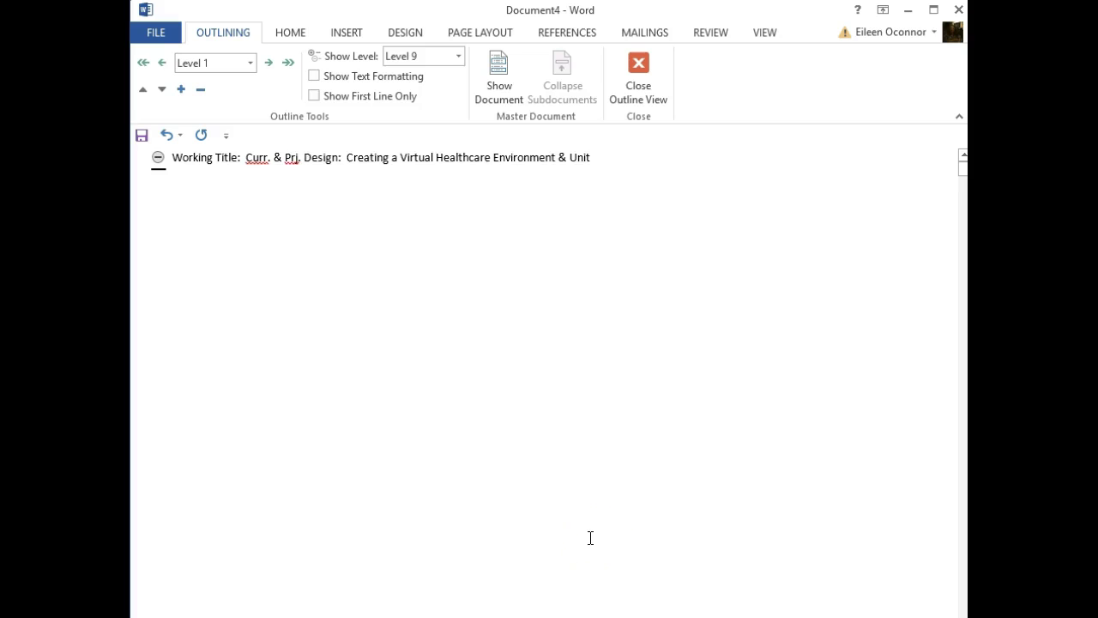
key(Return)
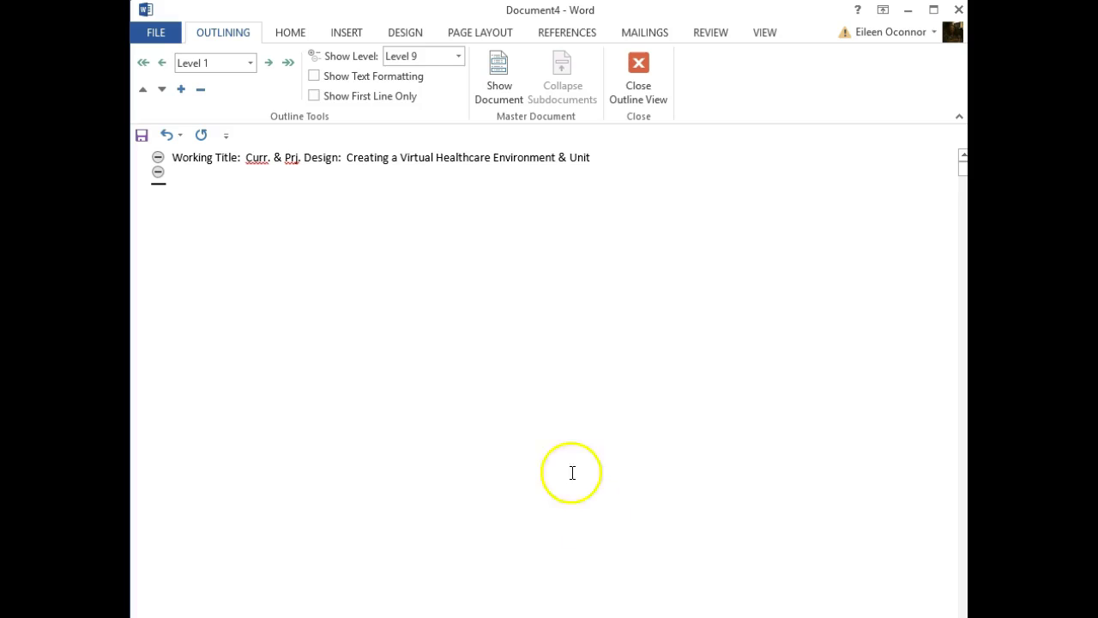
click(267, 65)
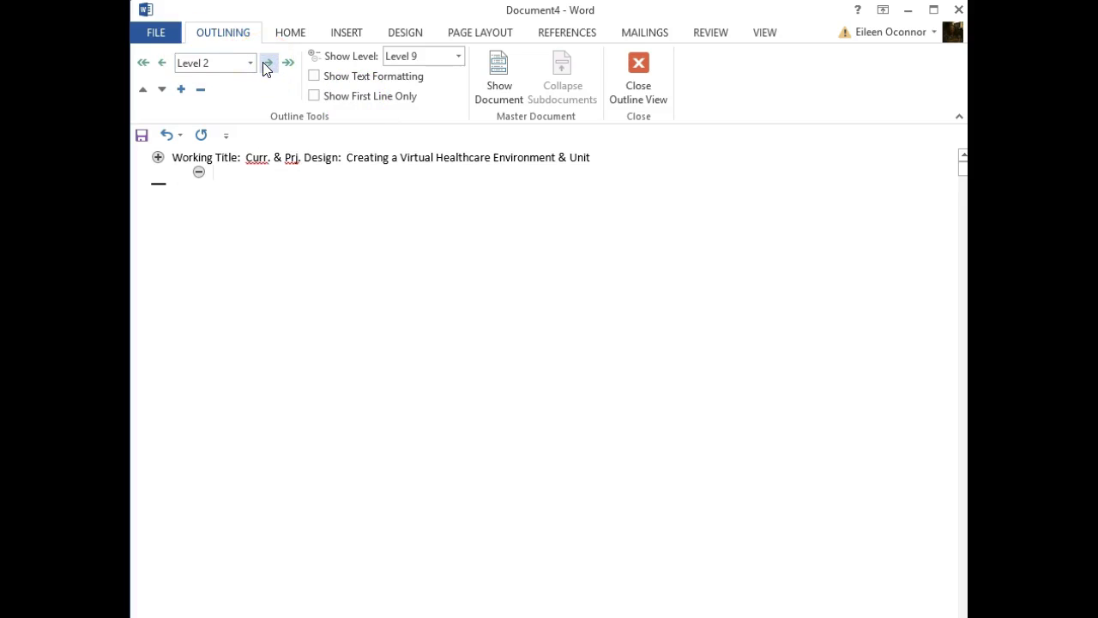
click(159, 64)
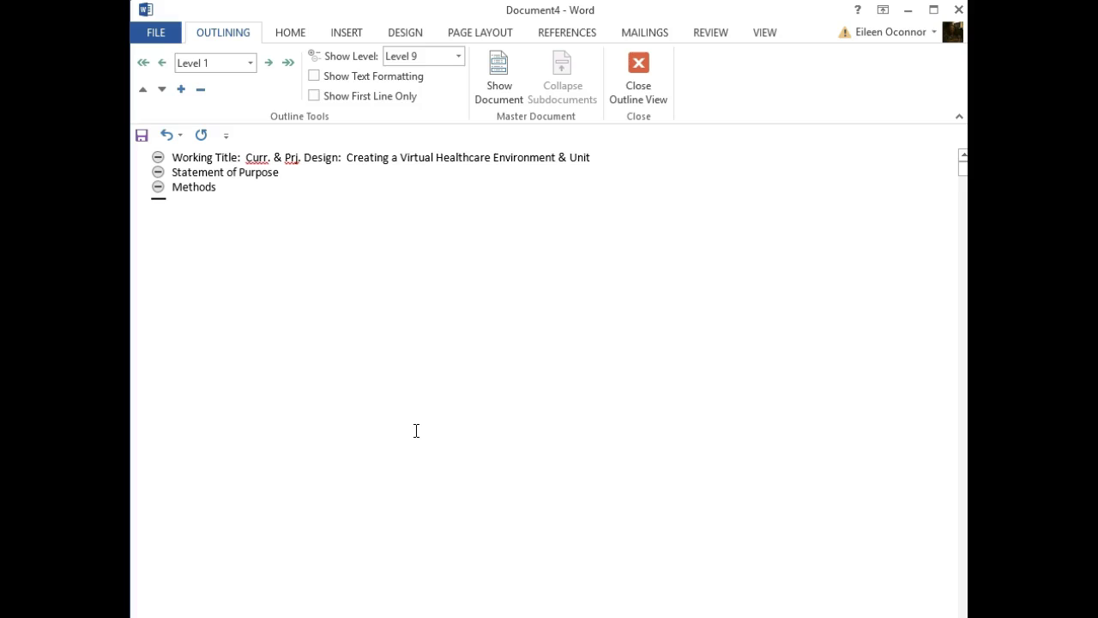
key(Return)
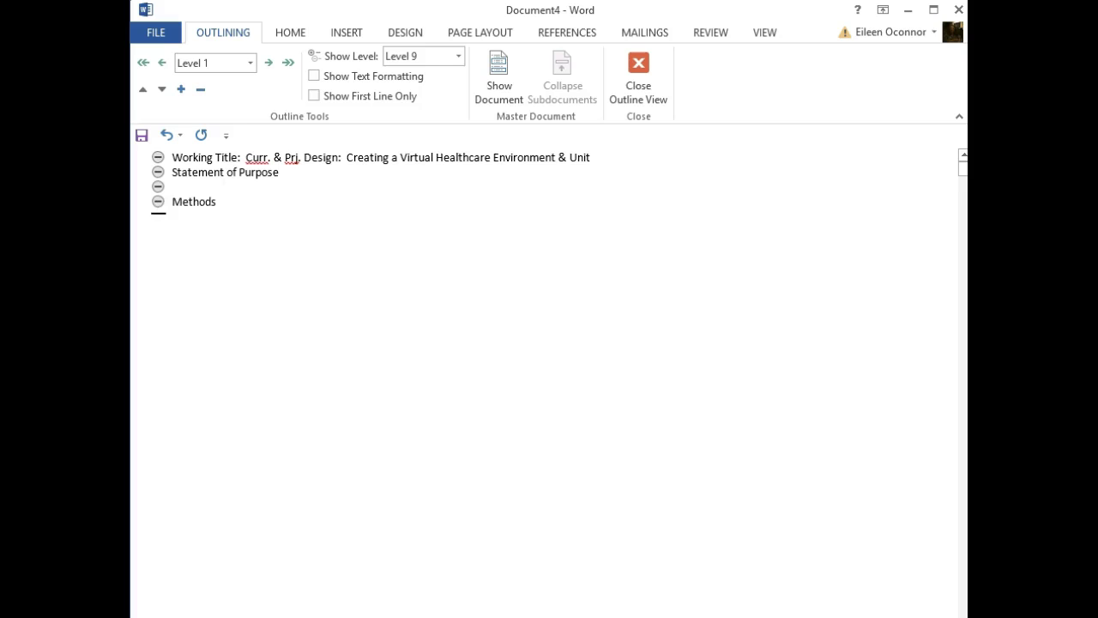
- Demote the empty line under Statement of Purpose to a subheading level
click(268, 64)
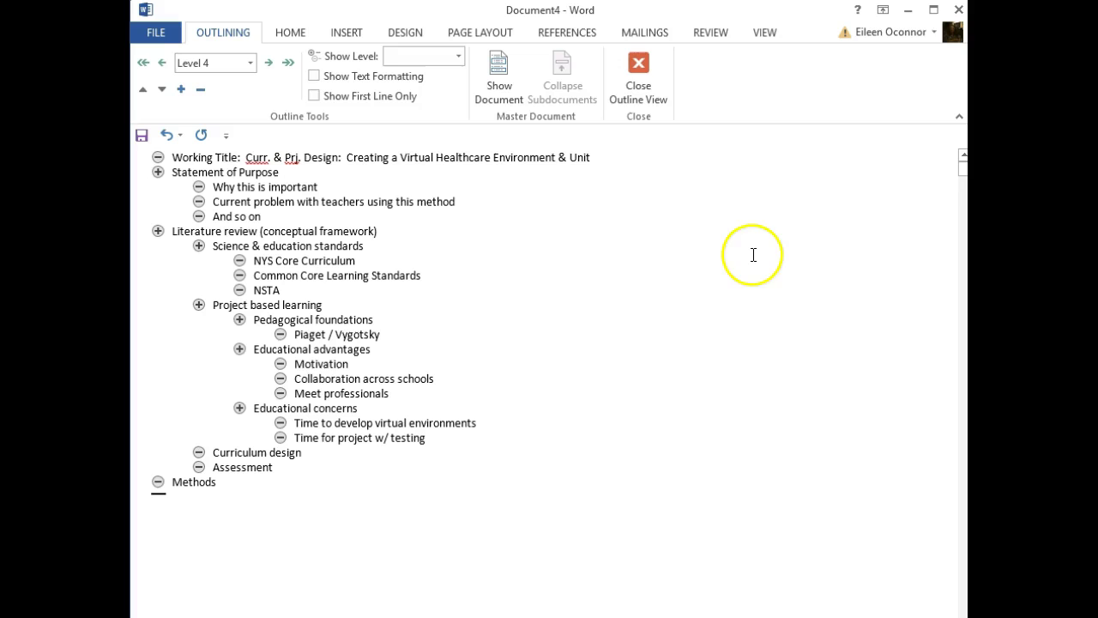
- Close Outline view and scroll through the styled headings in Print Layout
click(639, 75)
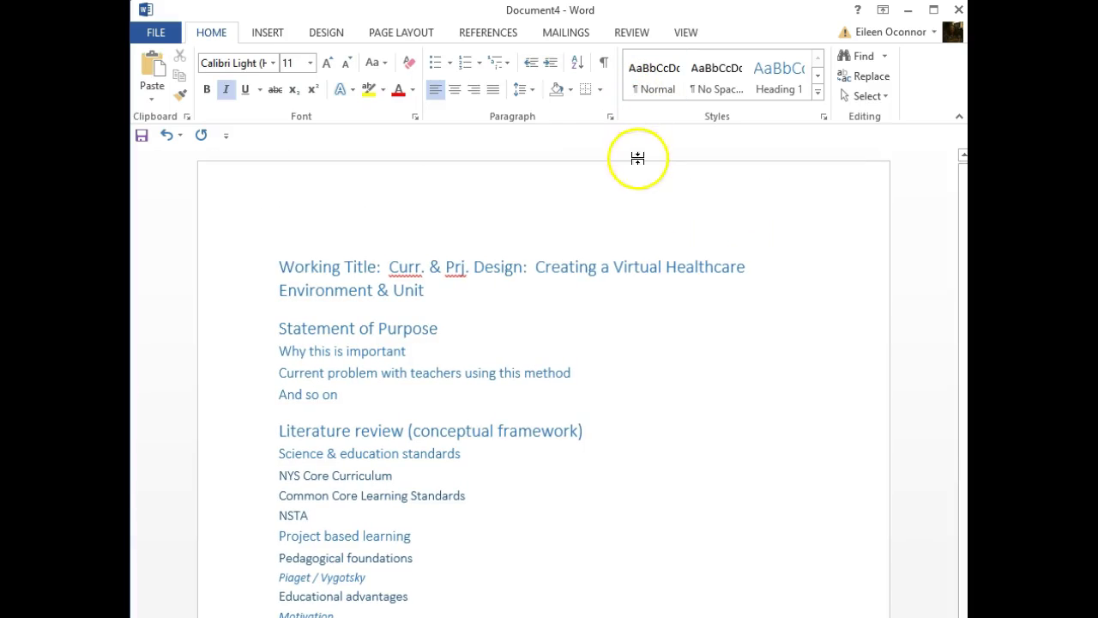
click(669, 348)
scroll(670, 348, down, 1)
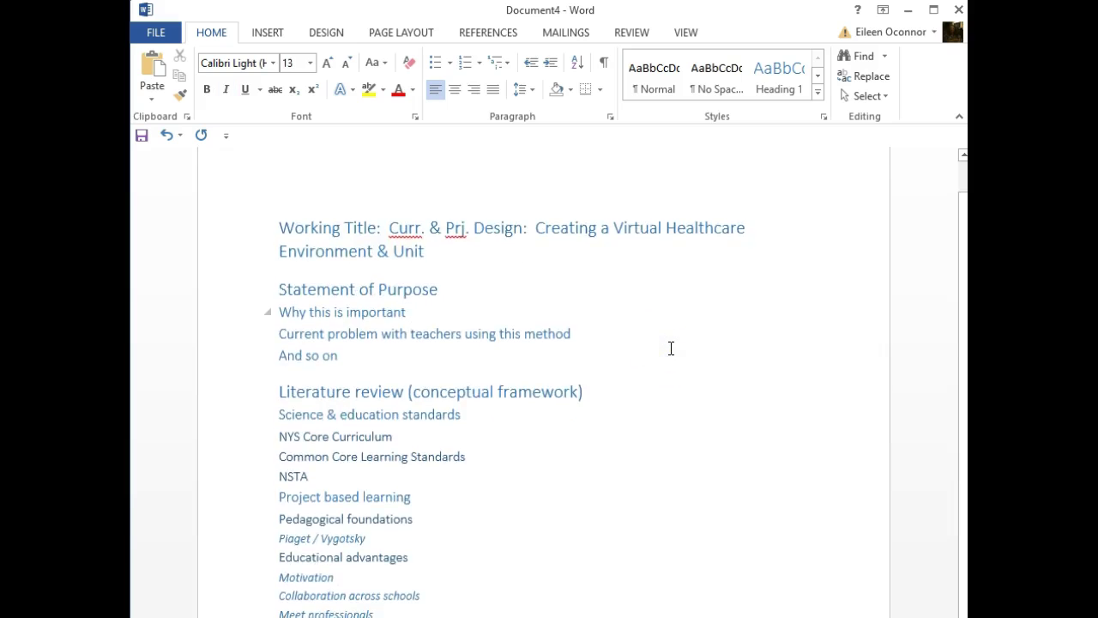
scroll(671, 349, down, 1)
scroll(671, 349, down, 1)
scroll(671, 348, down, 1)
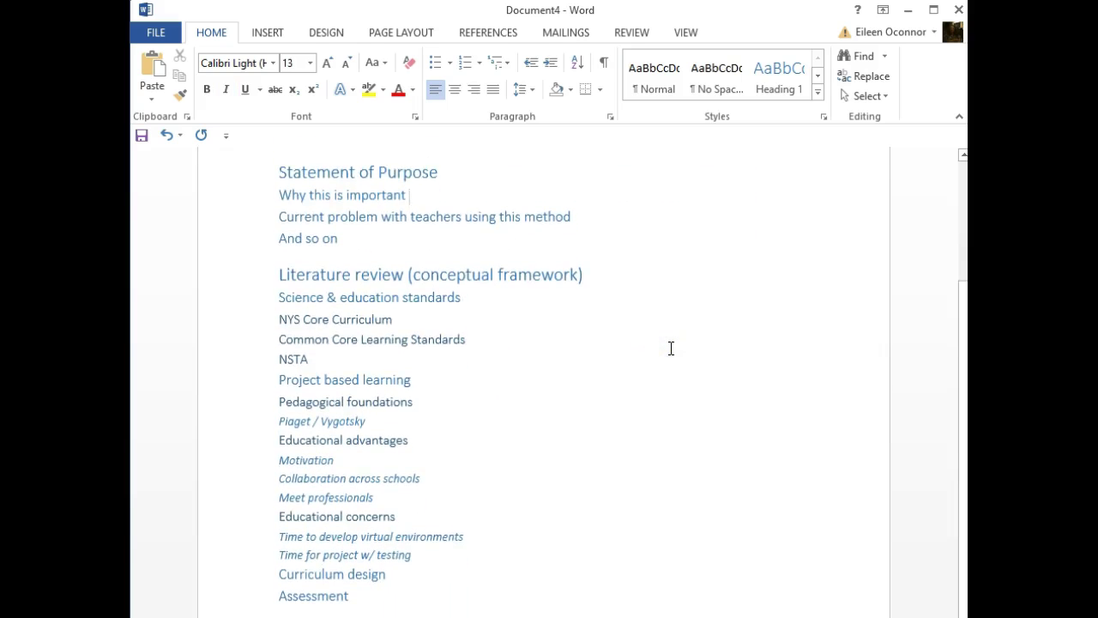
scroll(671, 348, down, 1)
scroll(671, 349, down, 1)
scroll(671, 349, up, 1)
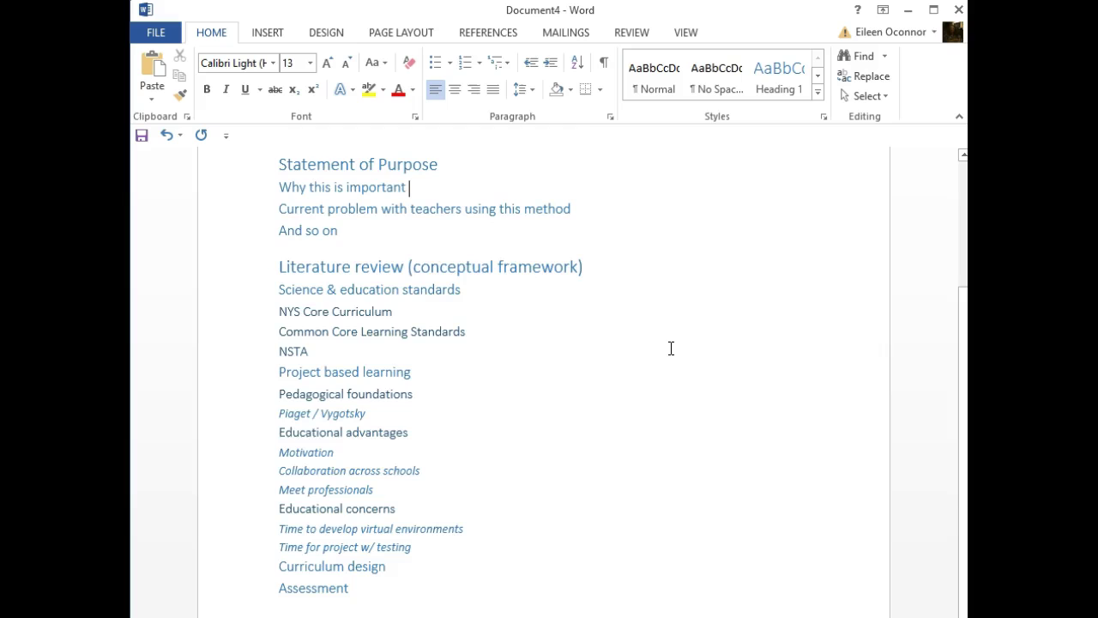
scroll(671, 348, up, 1)
scroll(671, 349, up, 1)
scroll(670, 348, up, 1)
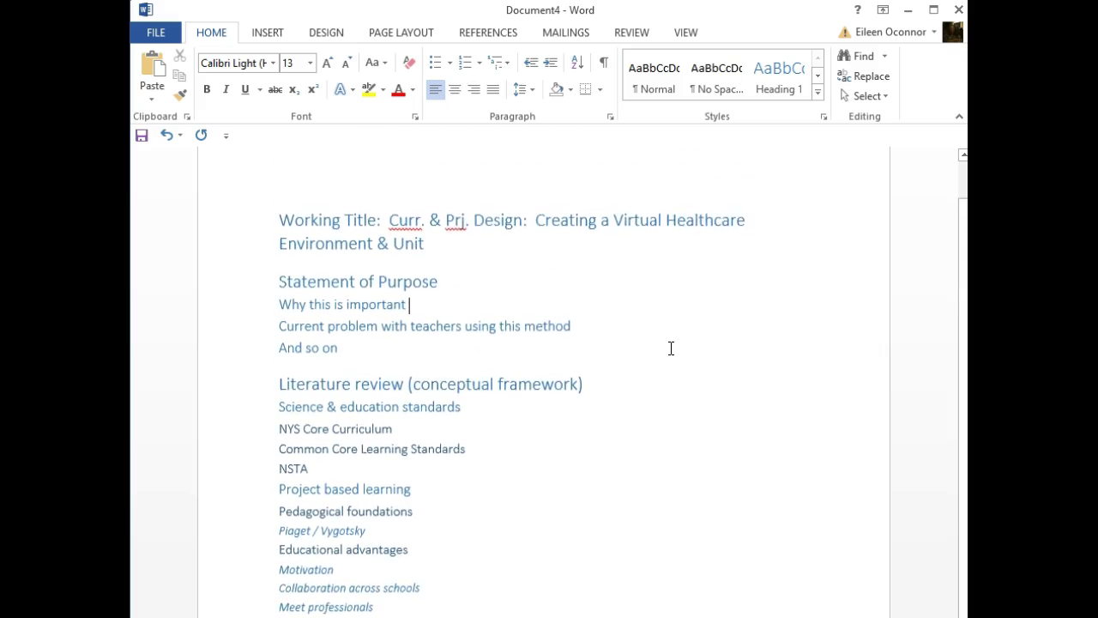
scroll(671, 349, up, 1)
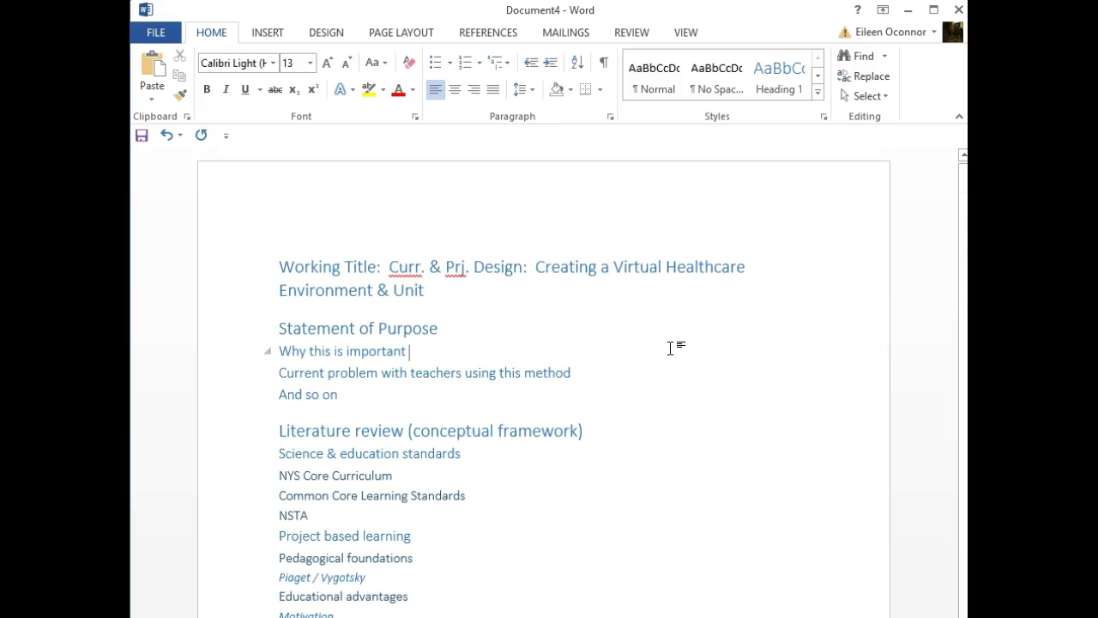
- Return to Outline view and insert an empty line right after Statement of Purpose
click(687, 32)
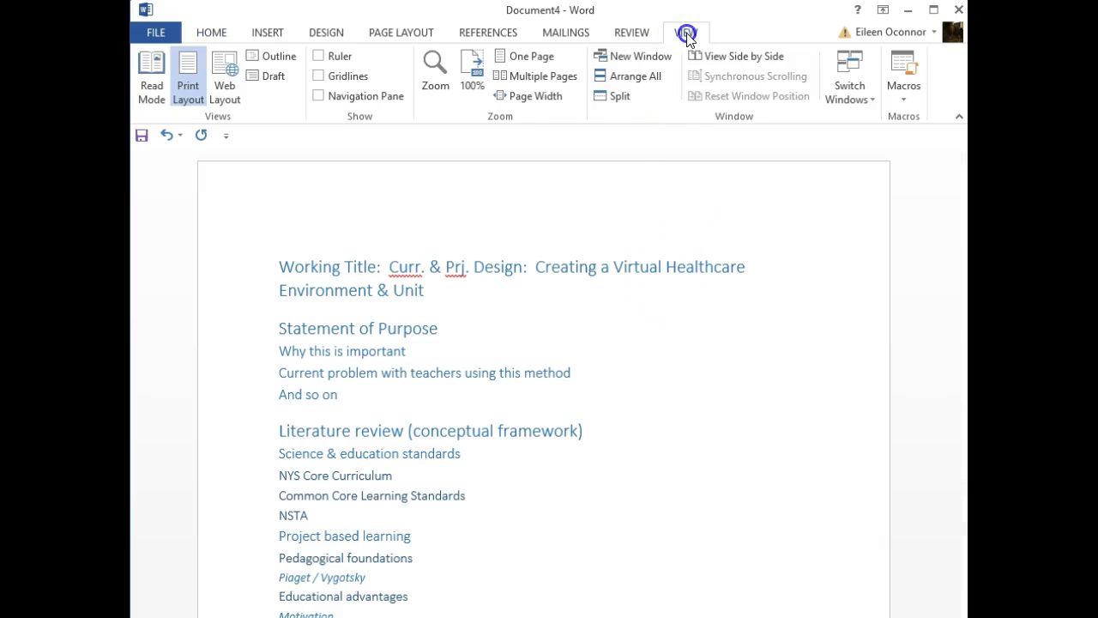
click(273, 58)
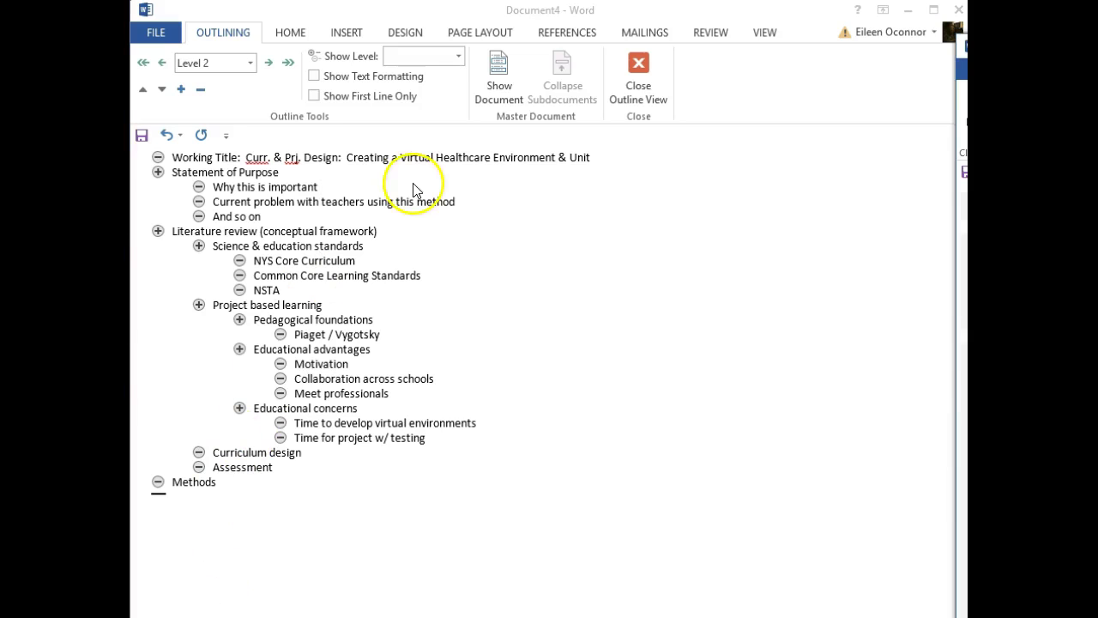
click(286, 172)
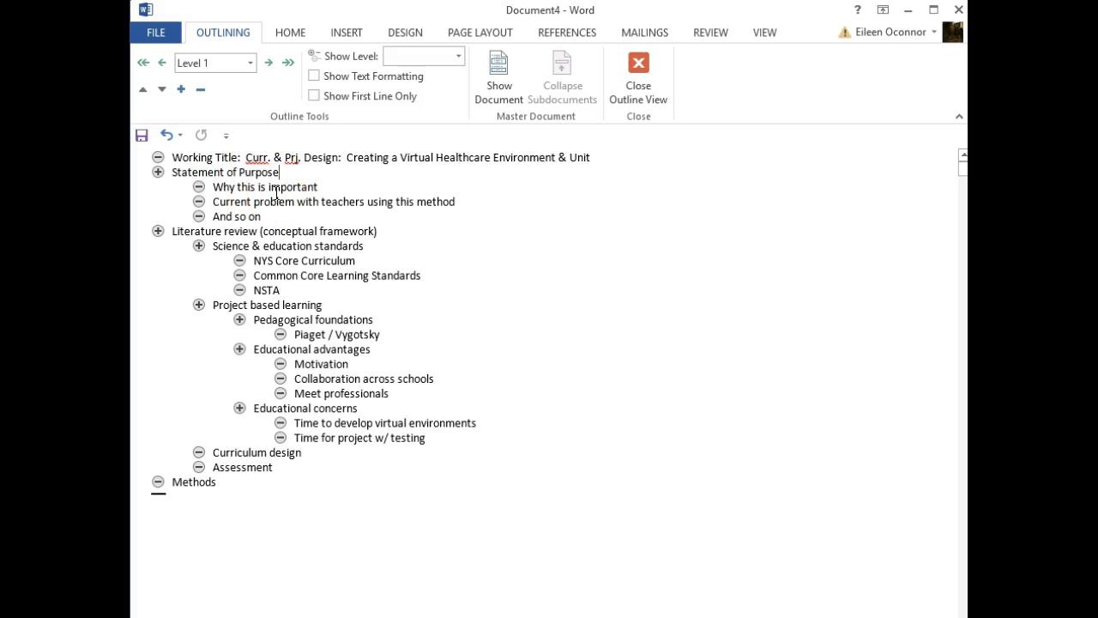
key(Return)
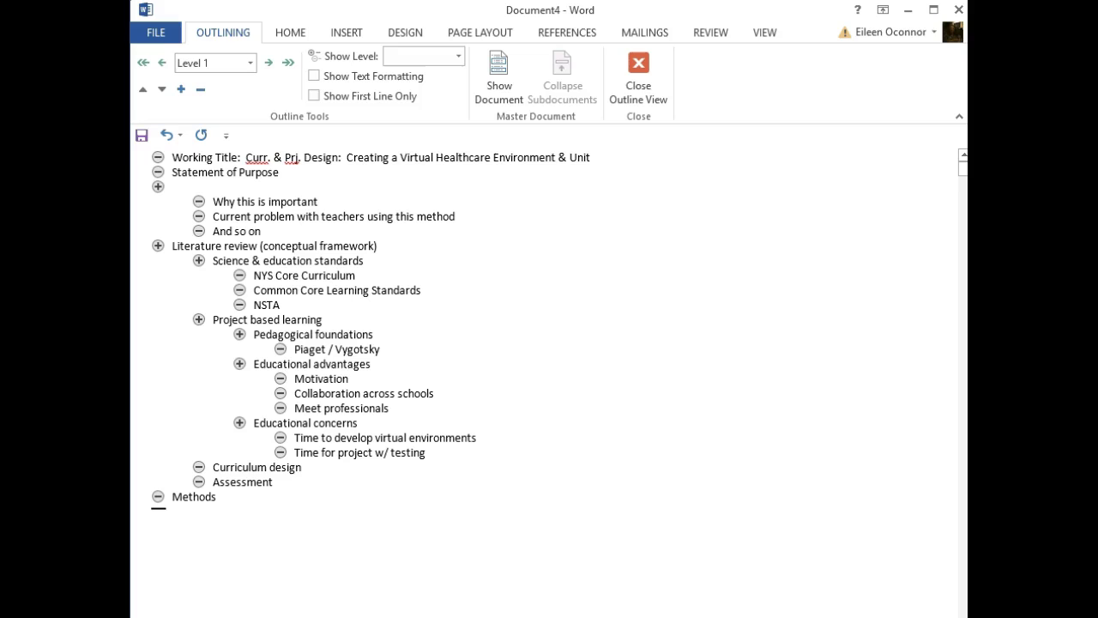
- Make the new line Body Text and paste a paragraph under Statement of Purpose
click(156, 188)
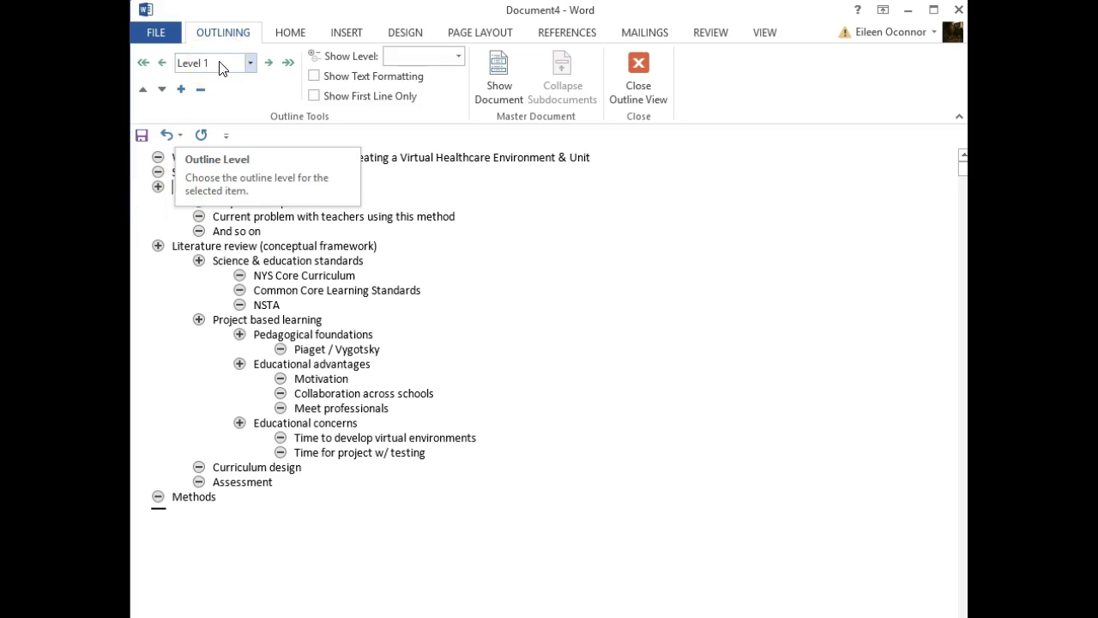
click(290, 67)
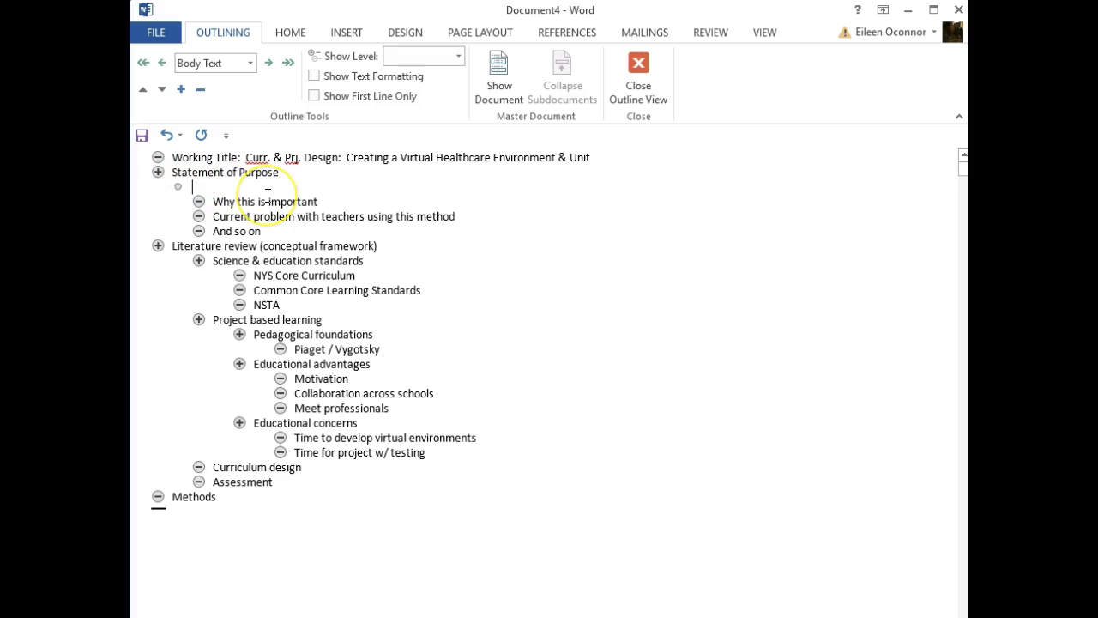
key(ctrl+v)
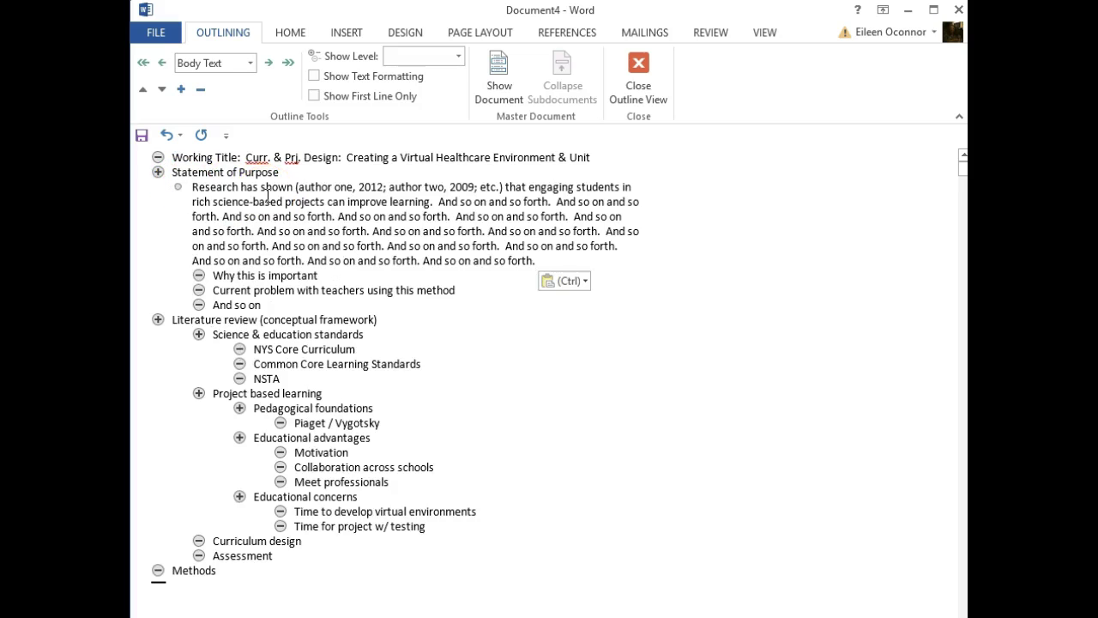
key(Return)
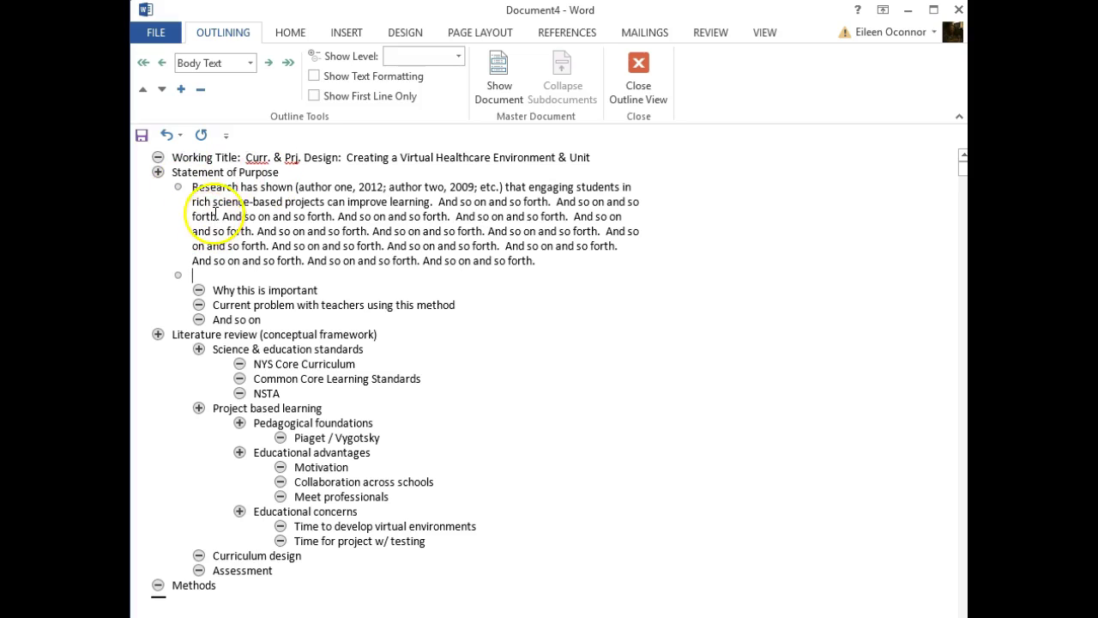
click(284, 202)
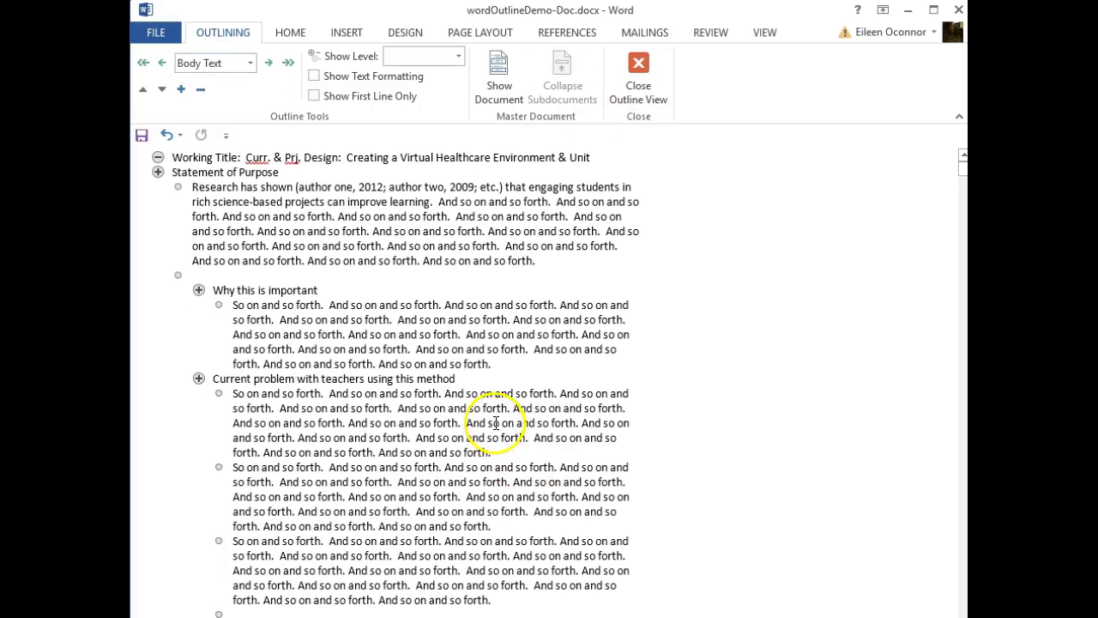
- Try Show Level 2, 3 and 4 with first-line-only, ending with headings shown down to Level 5
click(457, 57)
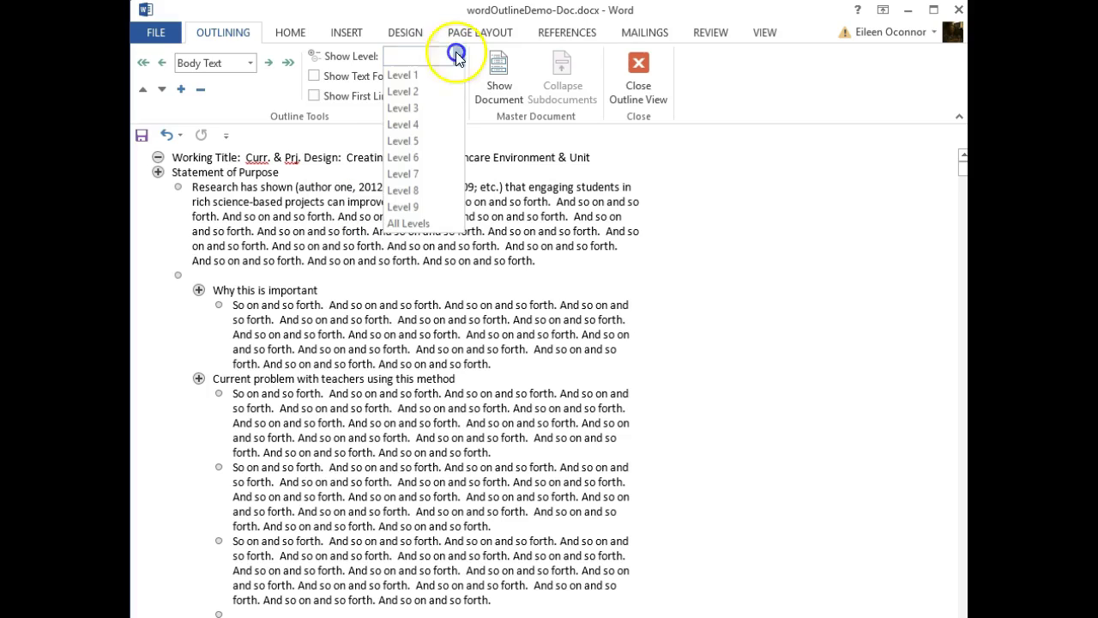
click(425, 96)
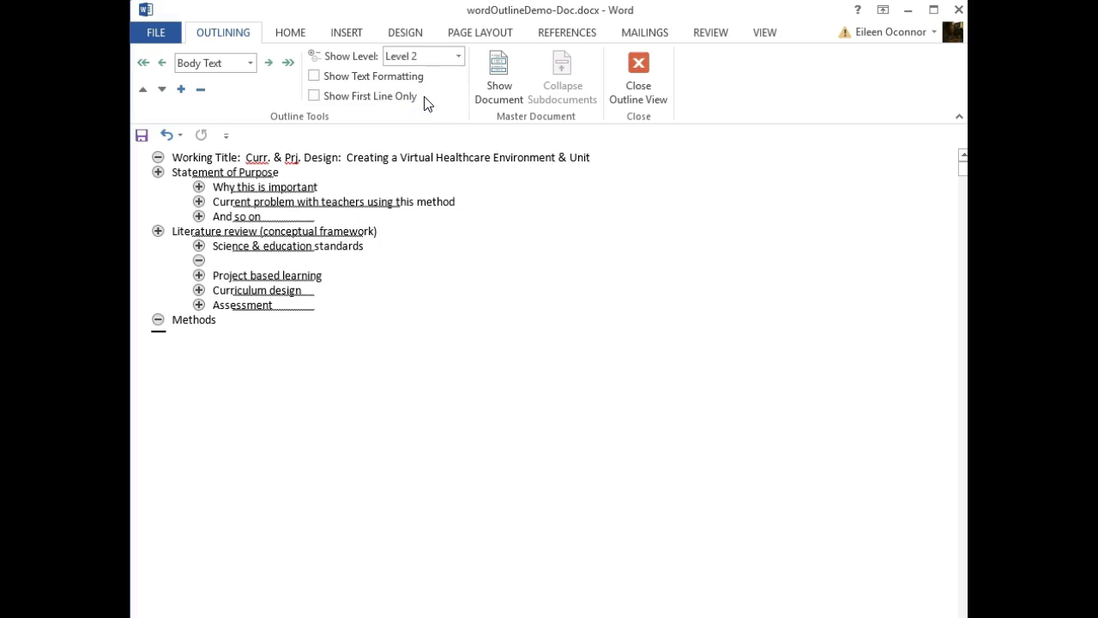
click(419, 96)
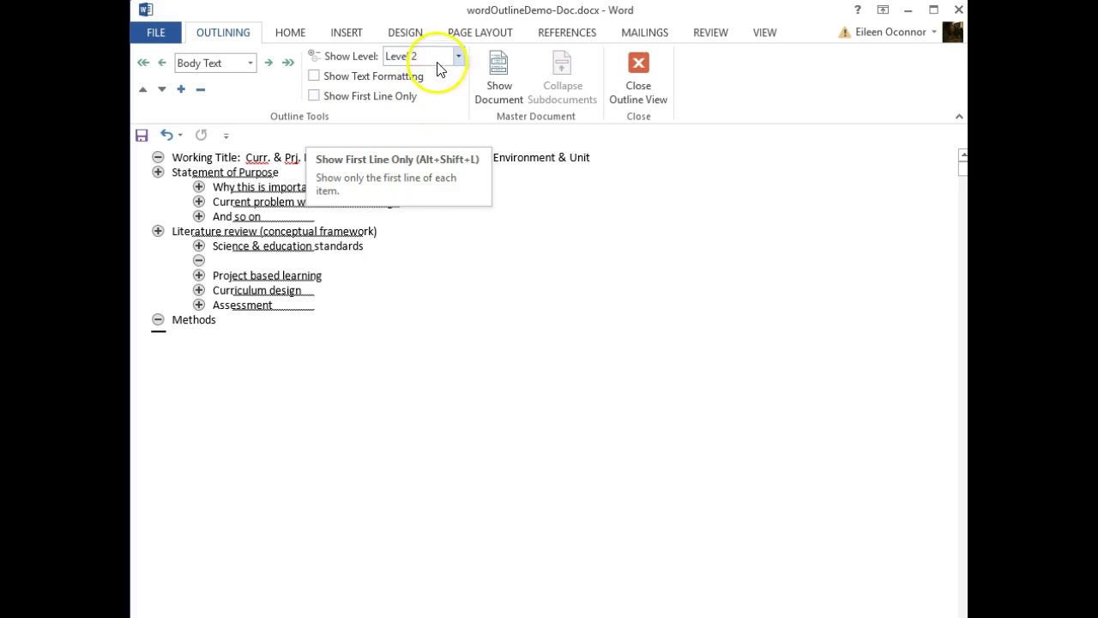
click(459, 55)
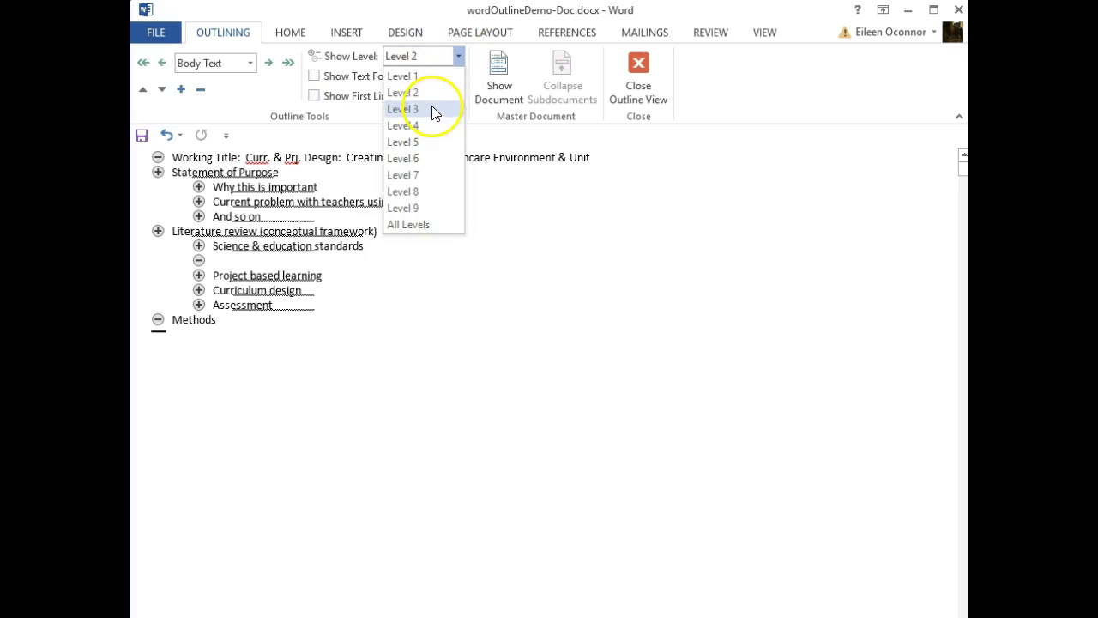
click(432, 108)
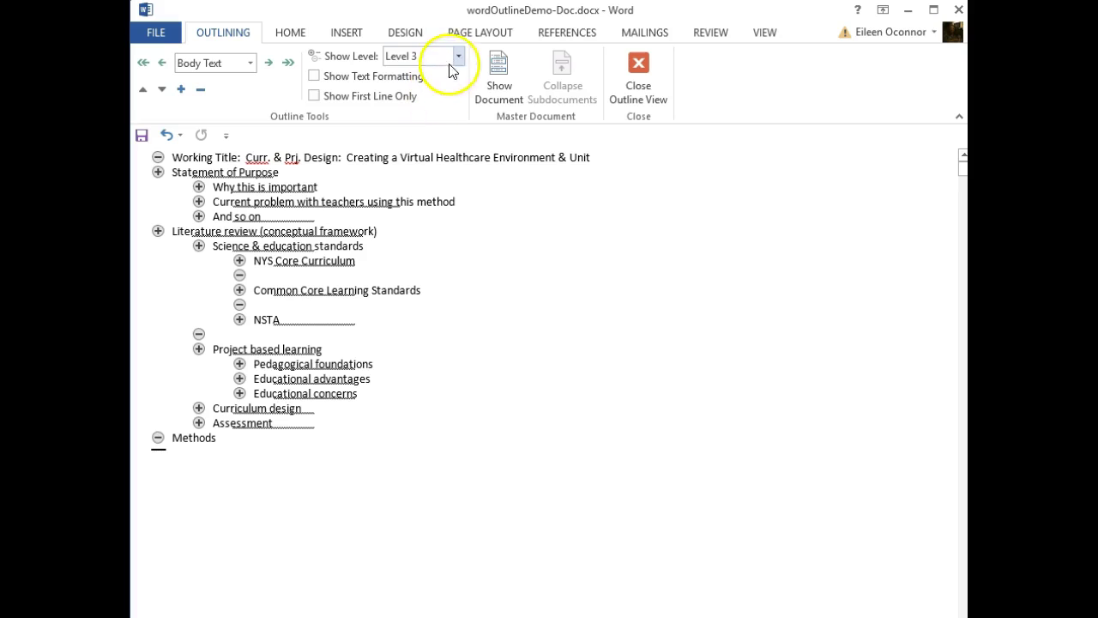
click(459, 56)
click(431, 125)
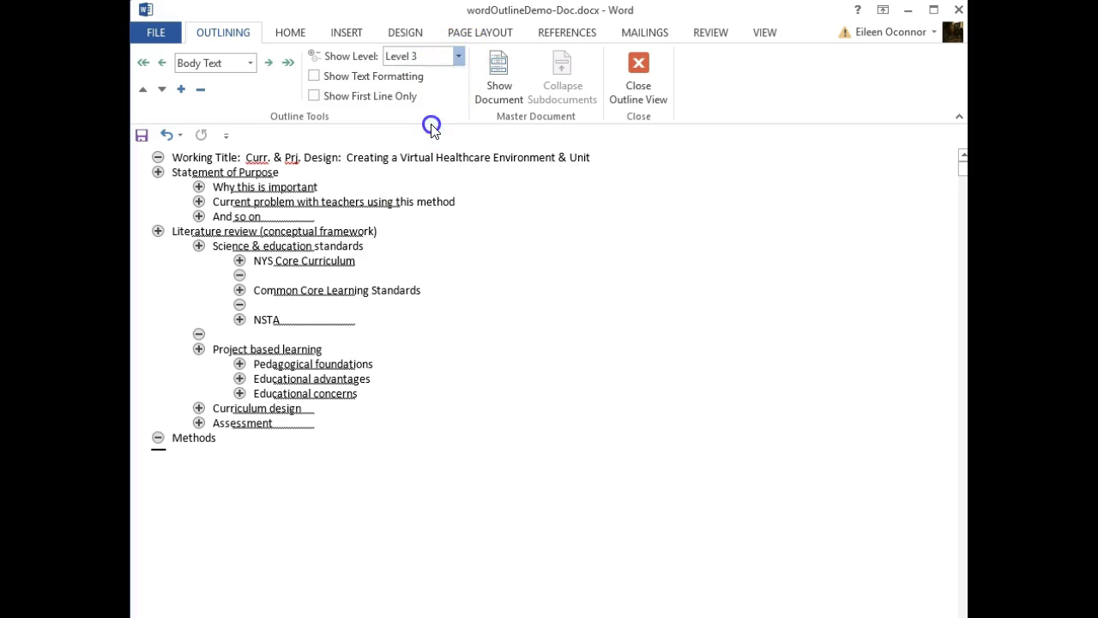
click(314, 96)
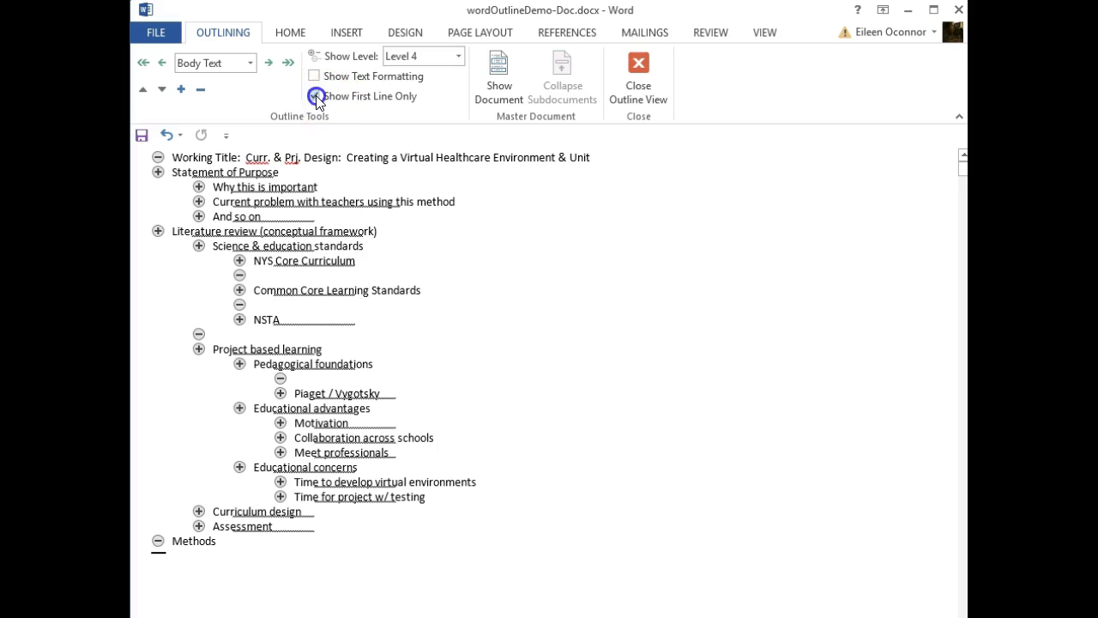
click(459, 56)
click(433, 93)
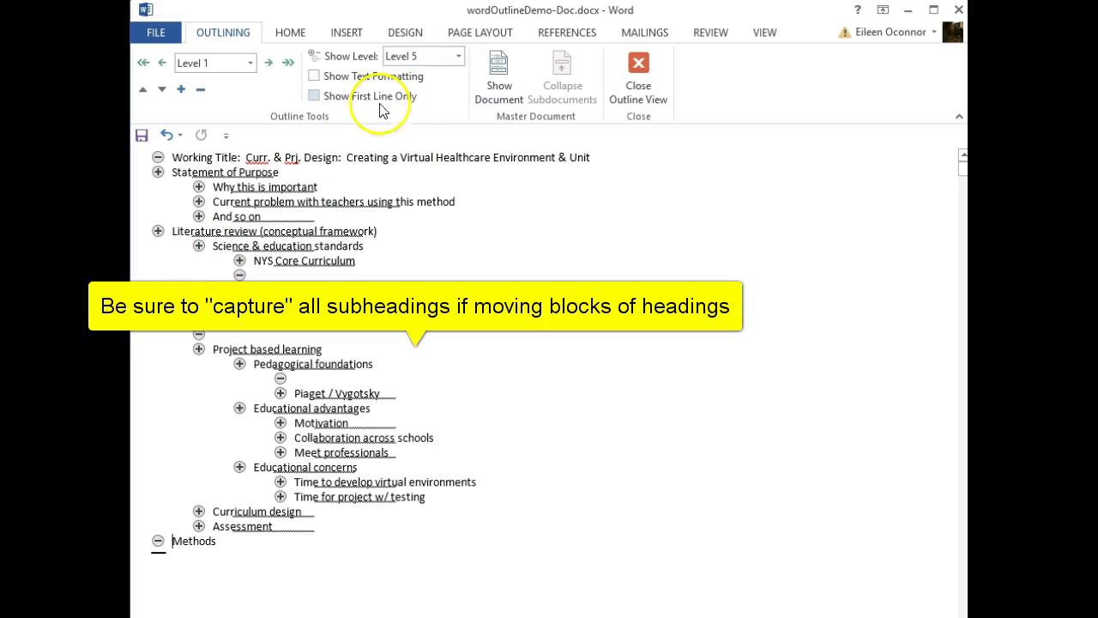
- Move Science & education standards and its subheadings down six places, just above Curriculum design
click(198, 246)
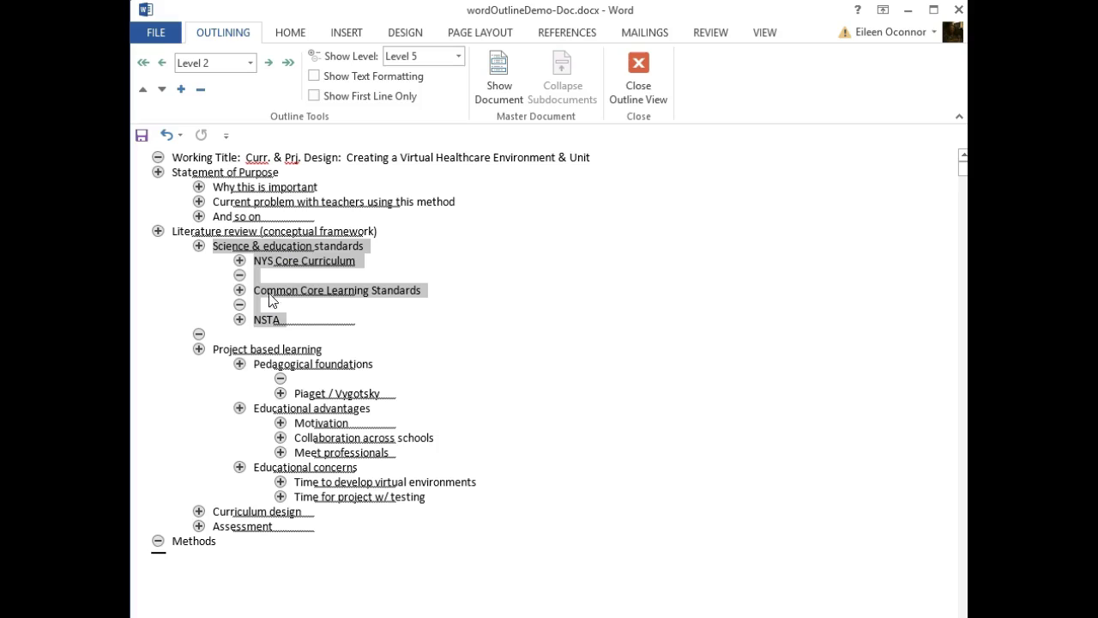
click(163, 91)
click(163, 90)
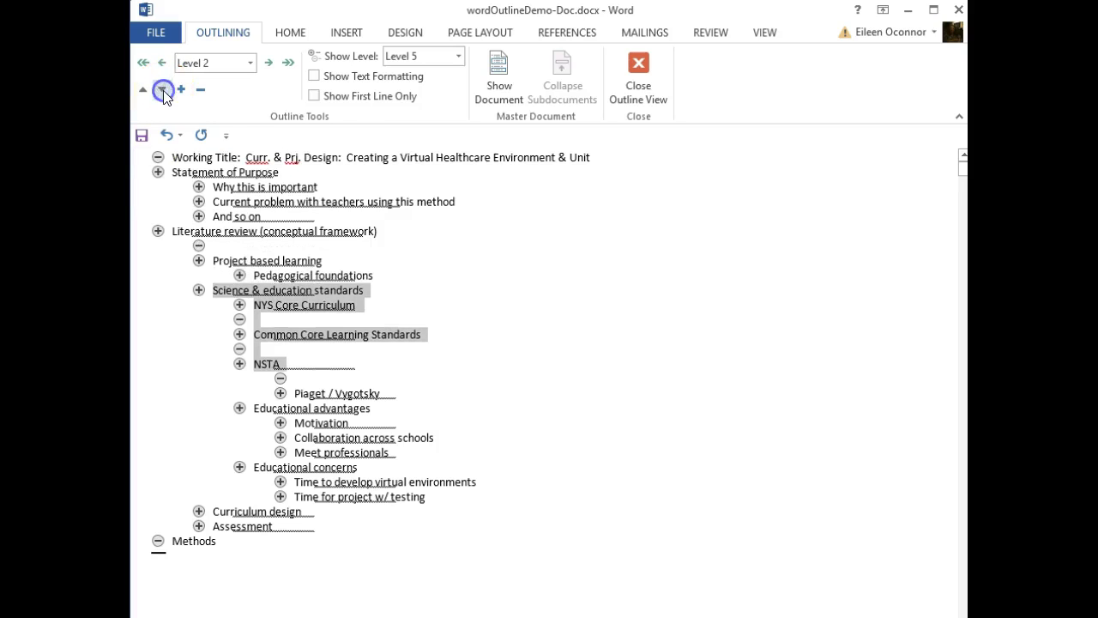
click(163, 91)
click(163, 90)
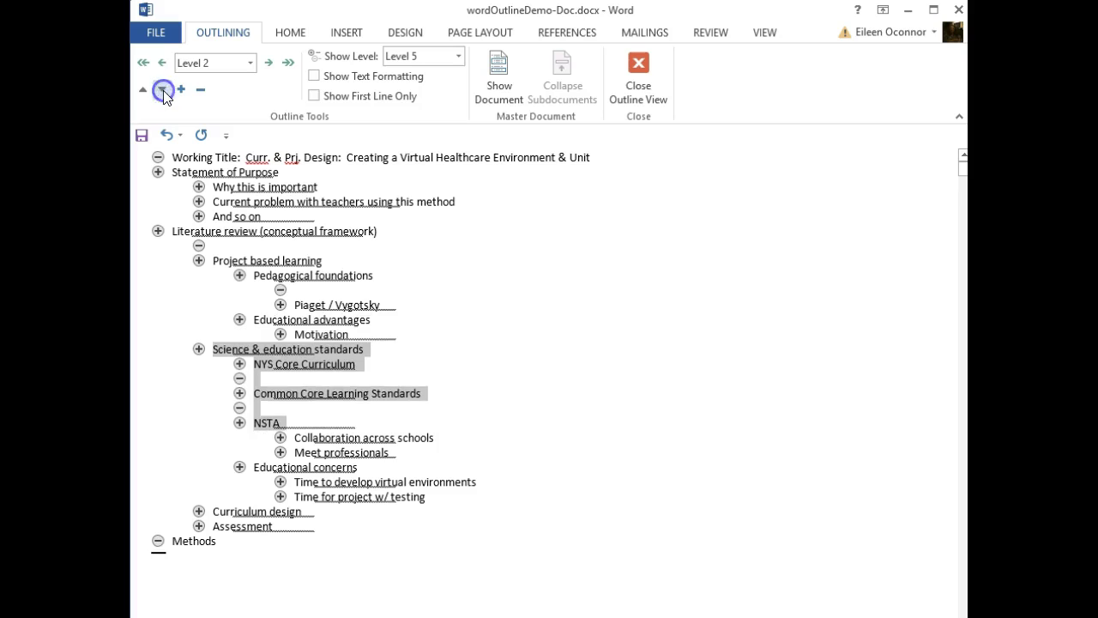
click(163, 91)
click(163, 90)
click(163, 90)
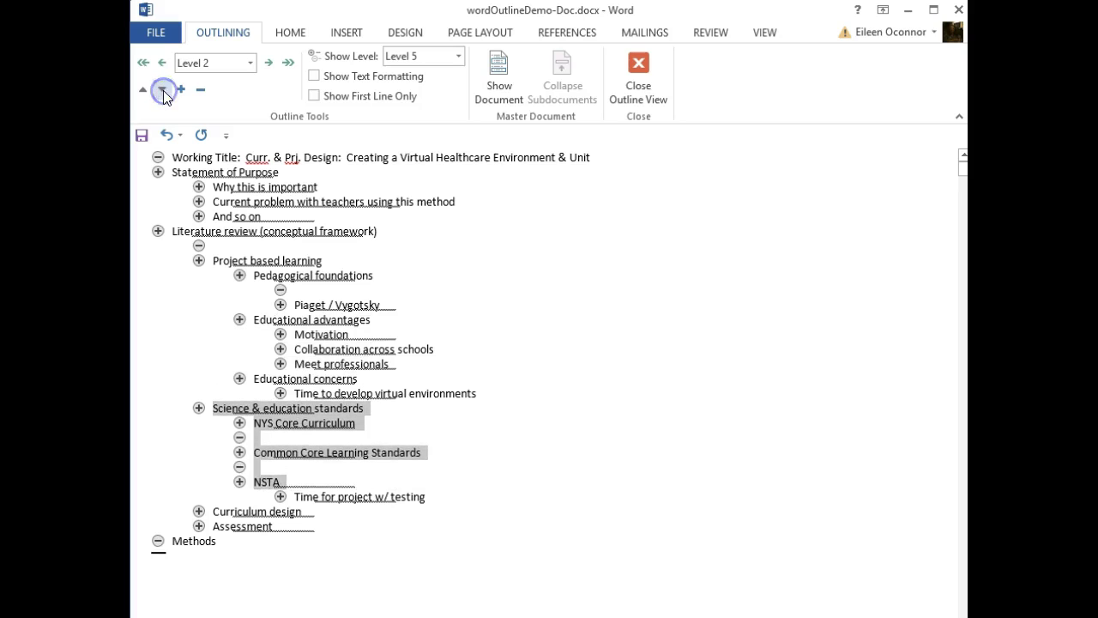
click(256, 267)
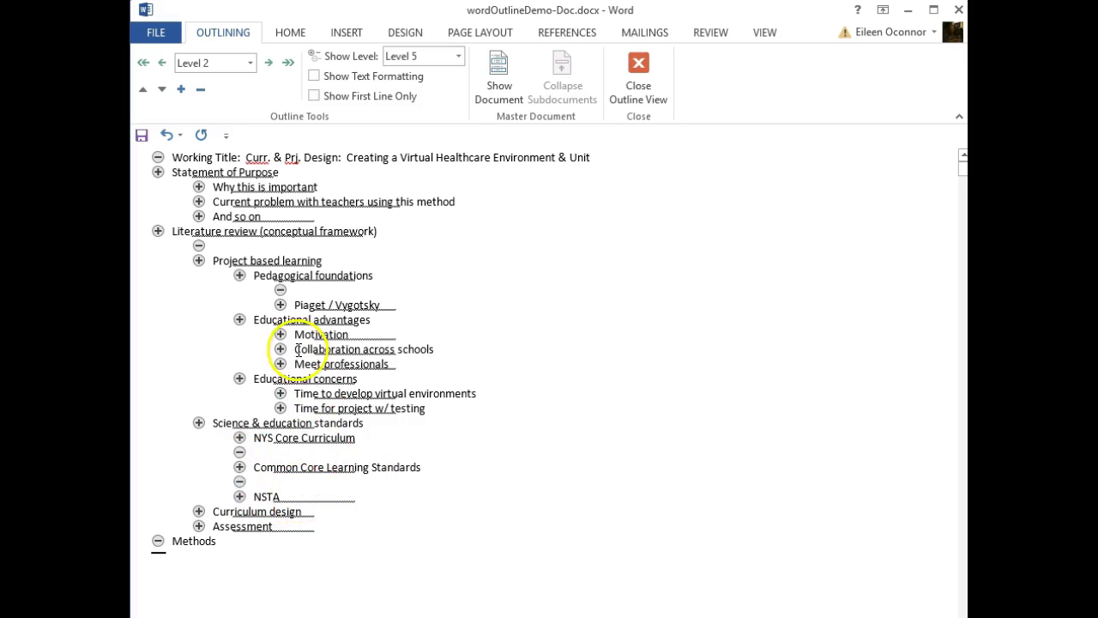
- Move Meet professionals up two places above Motivation, then jump to the document's end
click(326, 364)
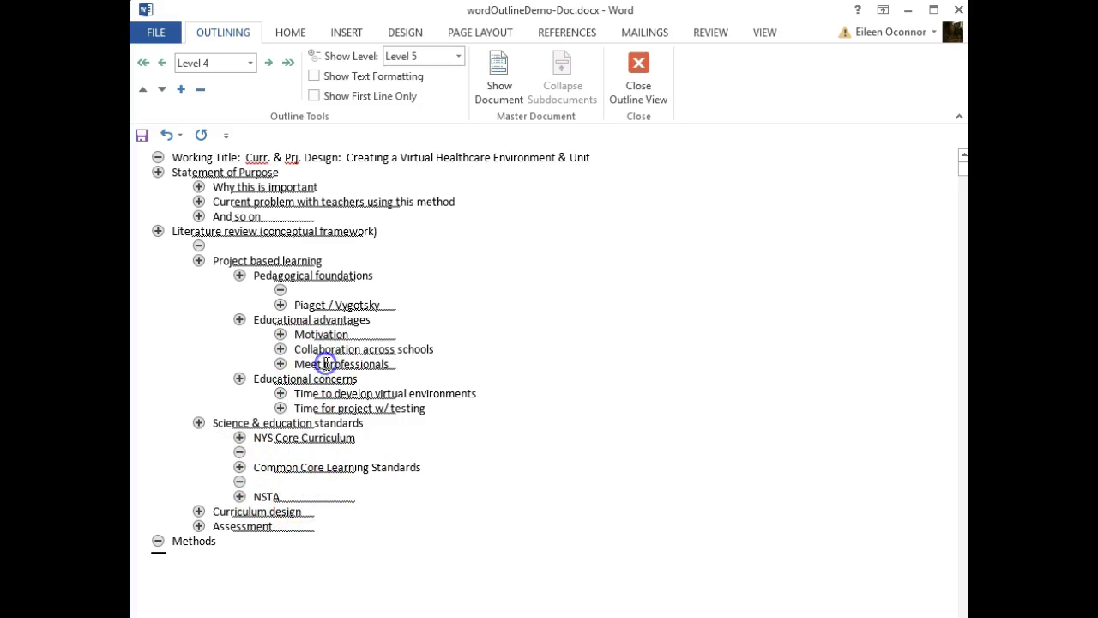
click(280, 364)
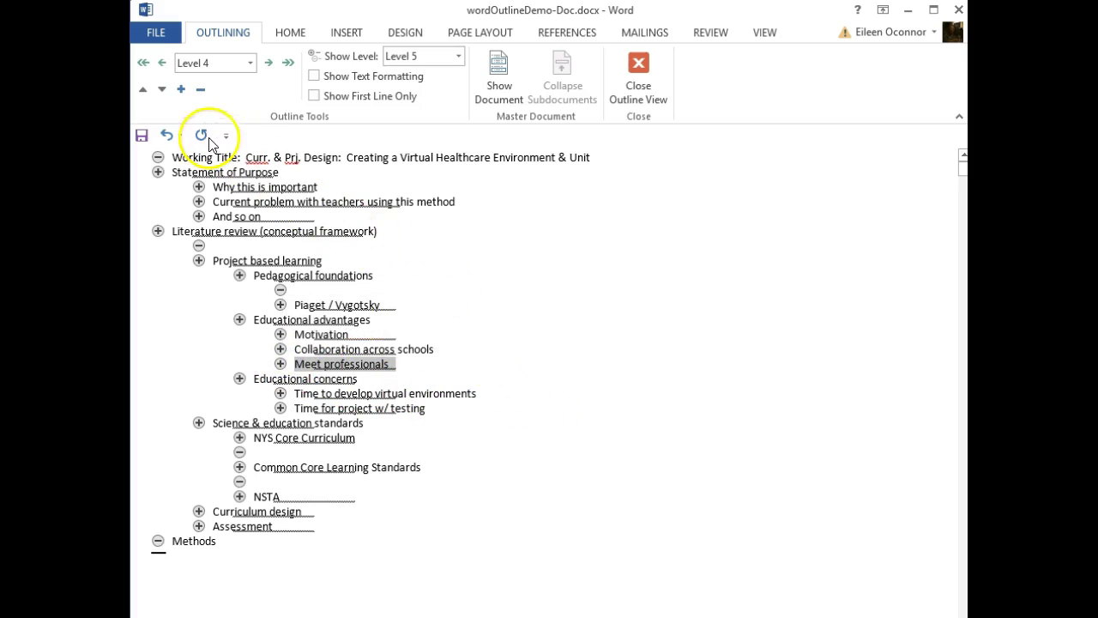
click(143, 90)
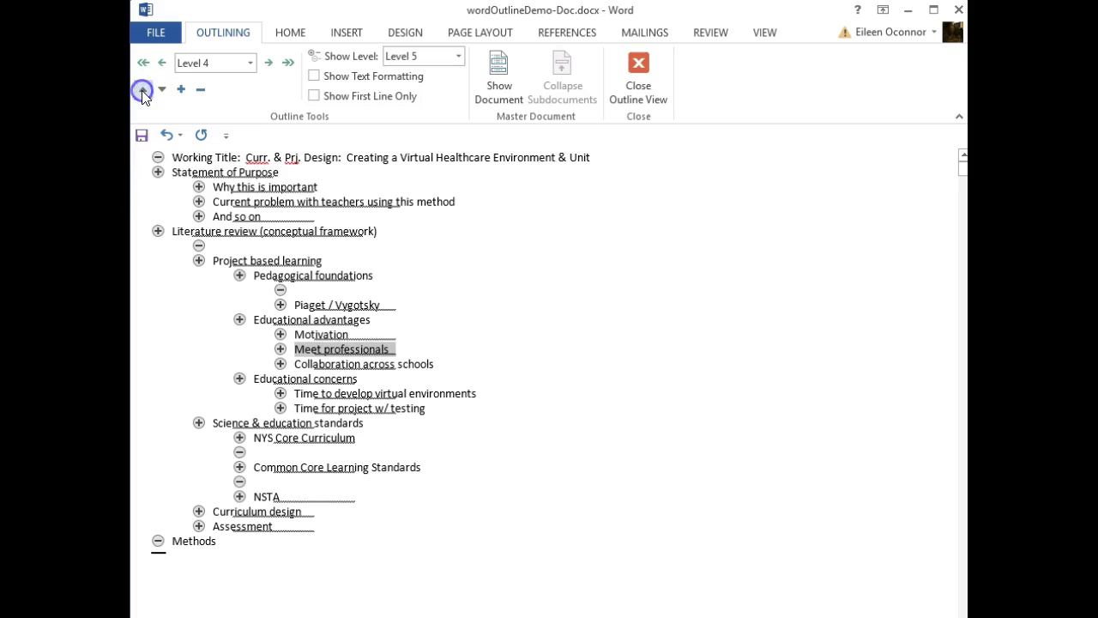
click(143, 90)
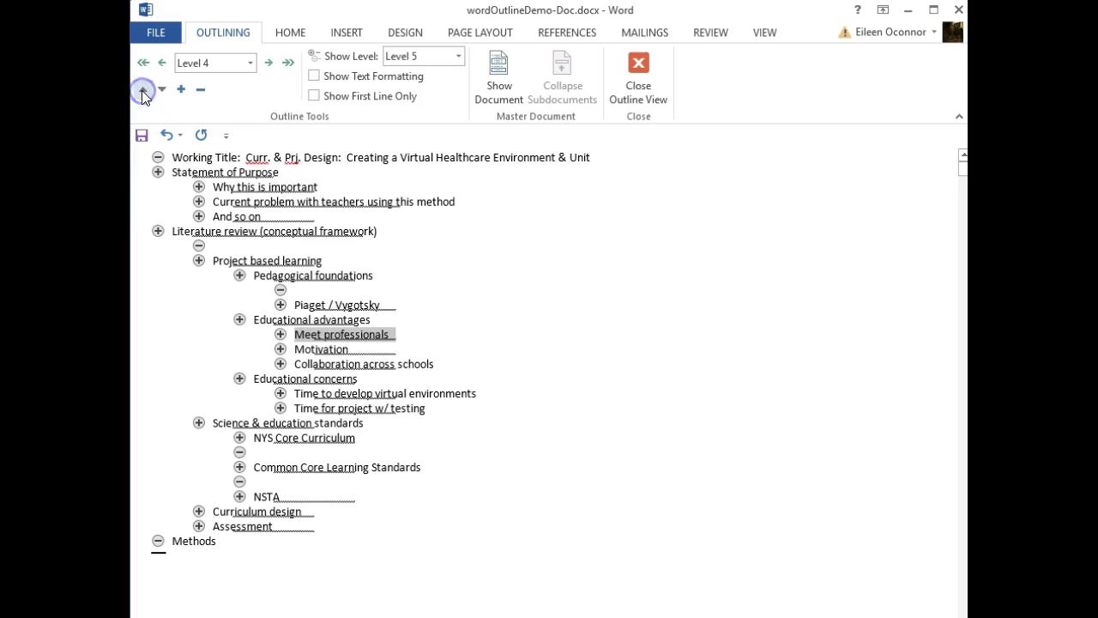
click(364, 340)
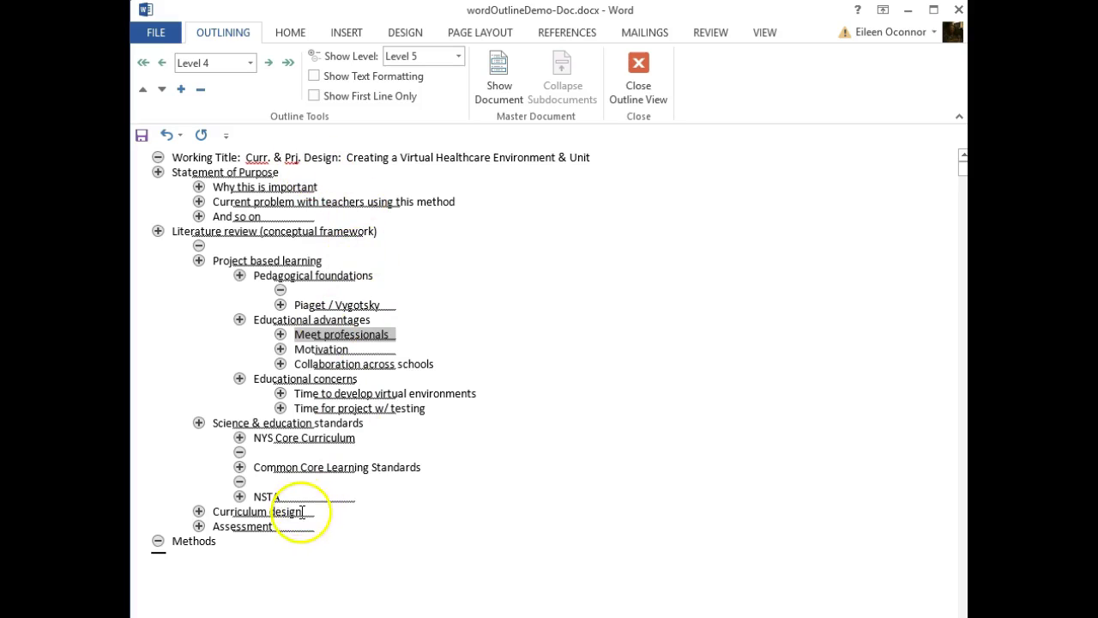
key(ctrl+End)
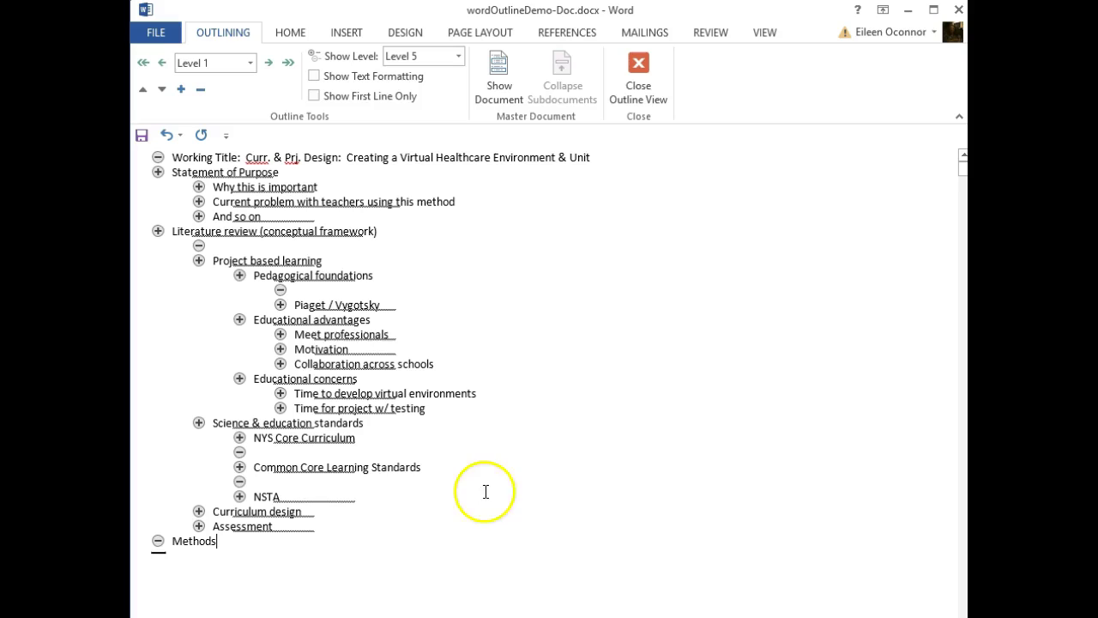
- Close Outline view and scroll back through the reorganized pages with their body text
click(636, 62)
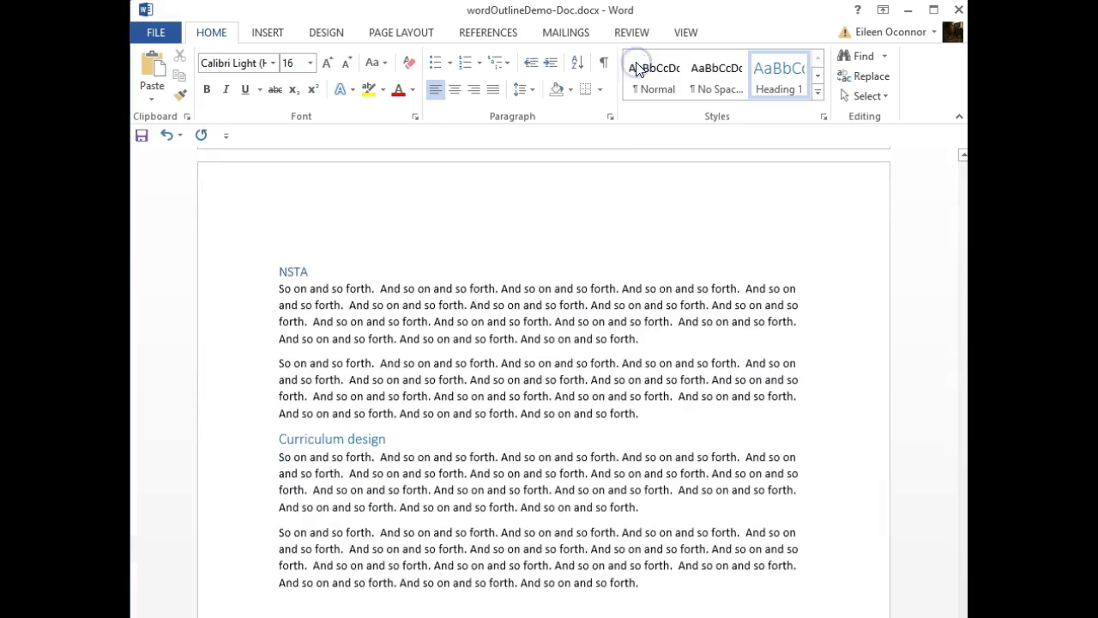
scroll(557, 299, up, 2)
scroll(557, 300, down, 10)
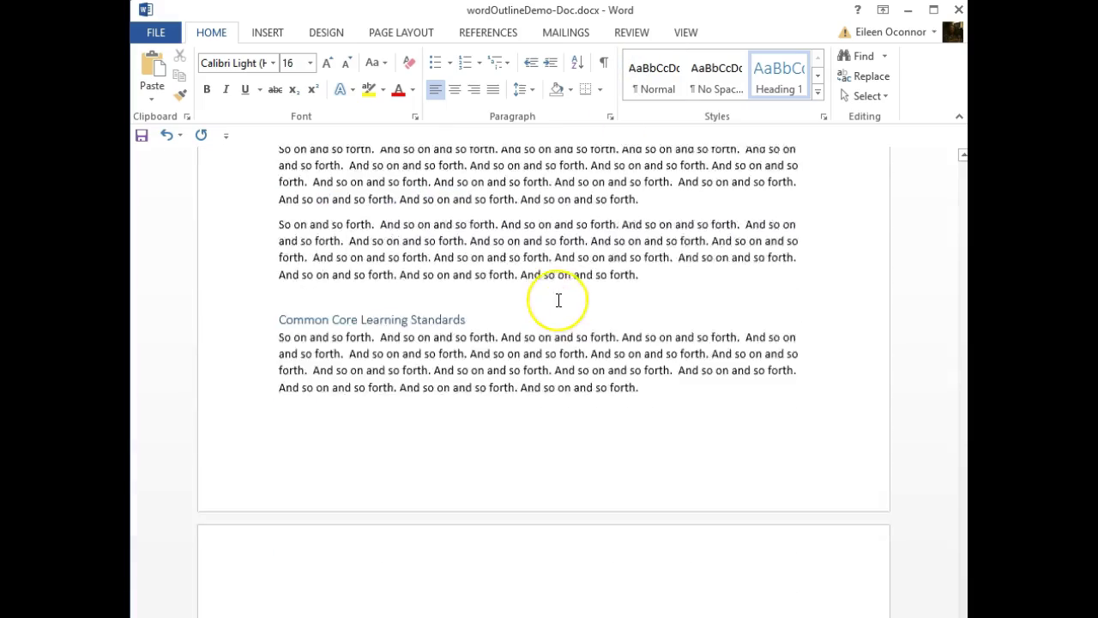
scroll(559, 300, up, 3)
scroll(559, 300, up, 4)
scroll(559, 299, up, 6)
scroll(558, 299, up, 6)
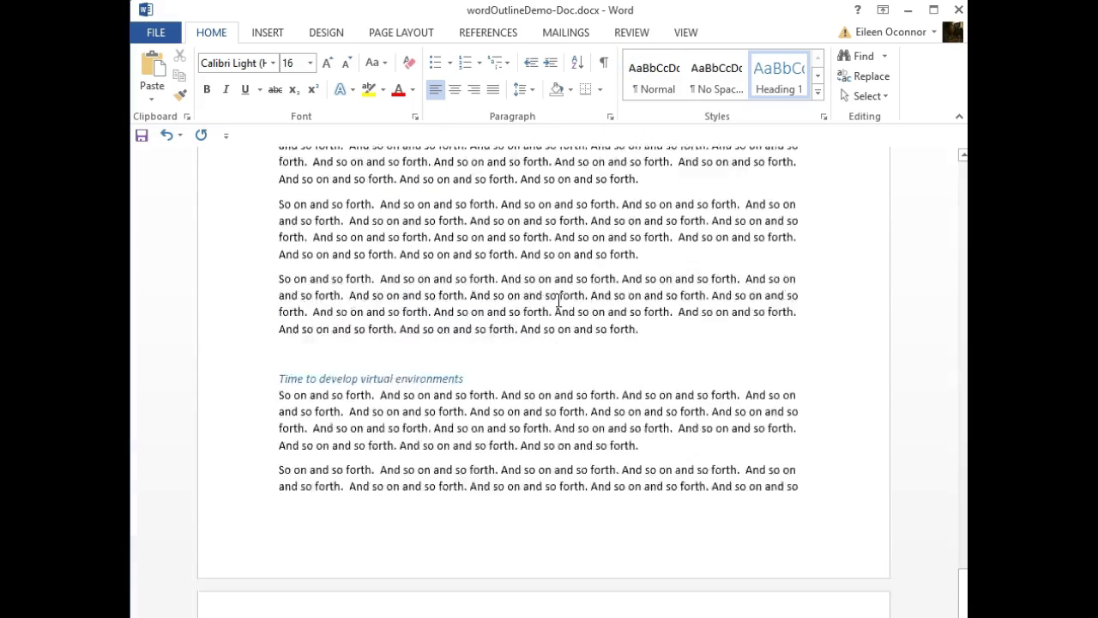
scroll(558, 299, up, 4)
scroll(557, 300, up, 3)
scroll(557, 301, up, 4)
scroll(558, 301, up, 1)
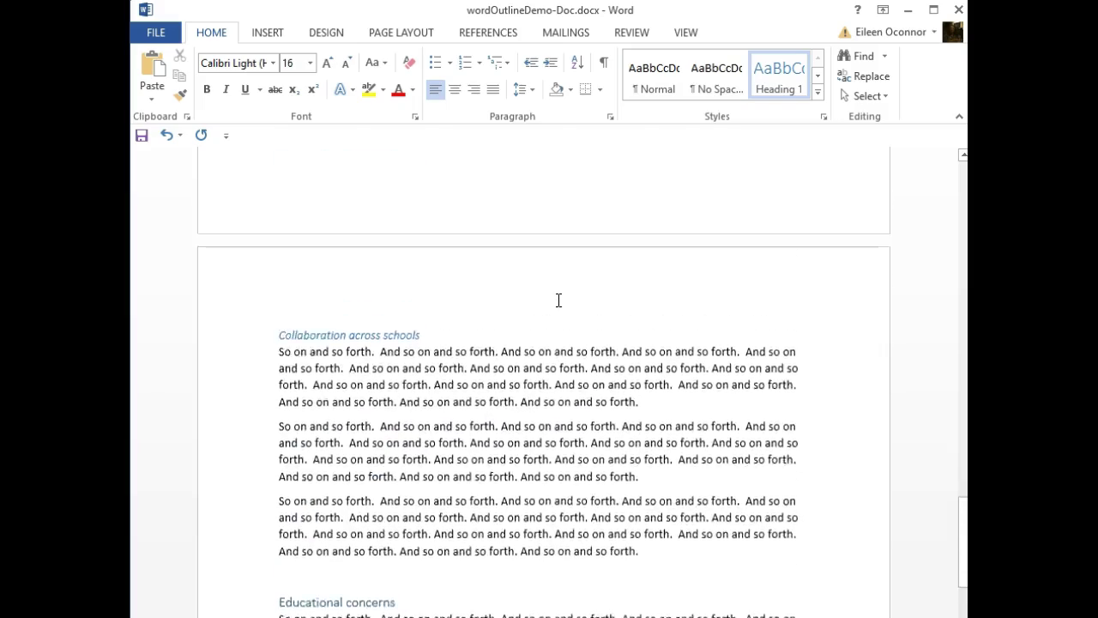
scroll(557, 301, up, 4)
scroll(556, 302, up, 3)
scroll(557, 302, up, 2)
scroll(557, 300, up, 1)
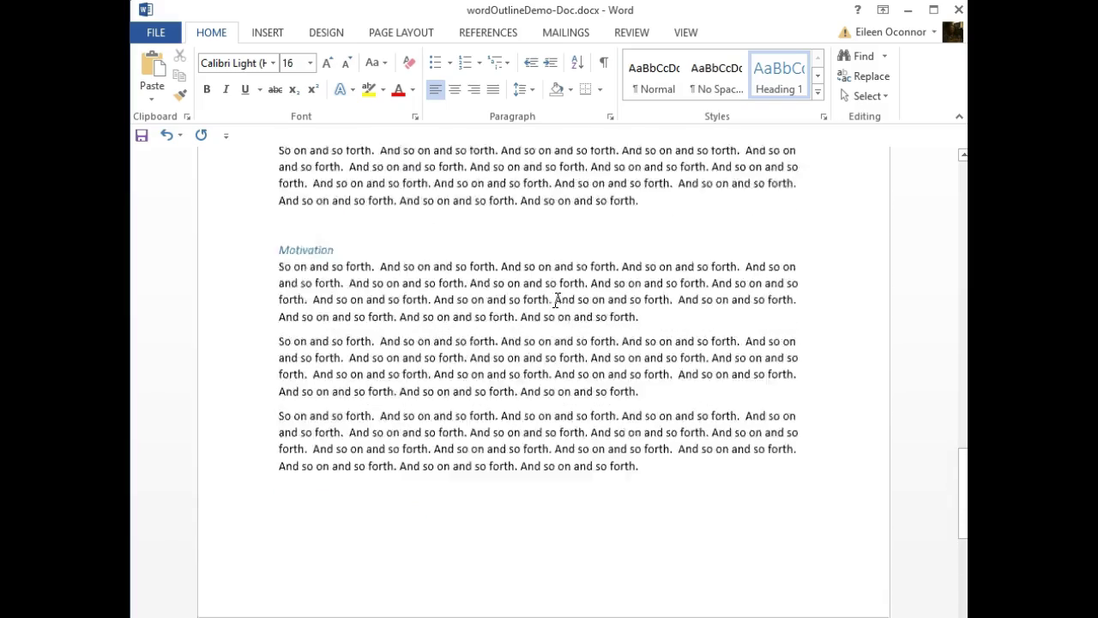
scroll(557, 299, up, 1)
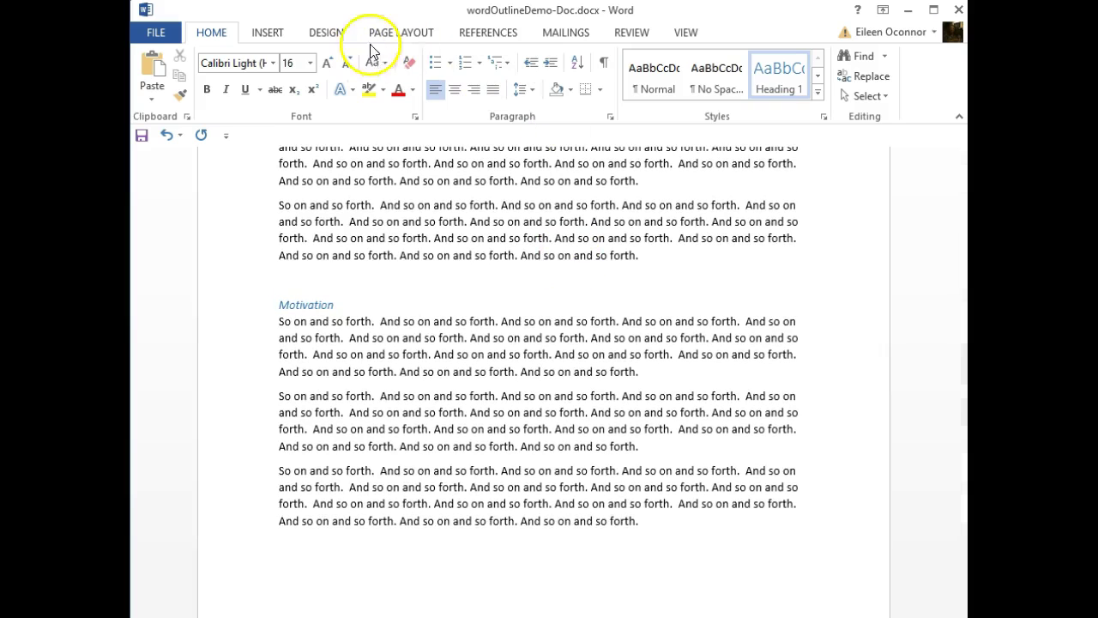
- Switch the proposal to Outline view and scroll up to the Working Title heading
click(685, 32)
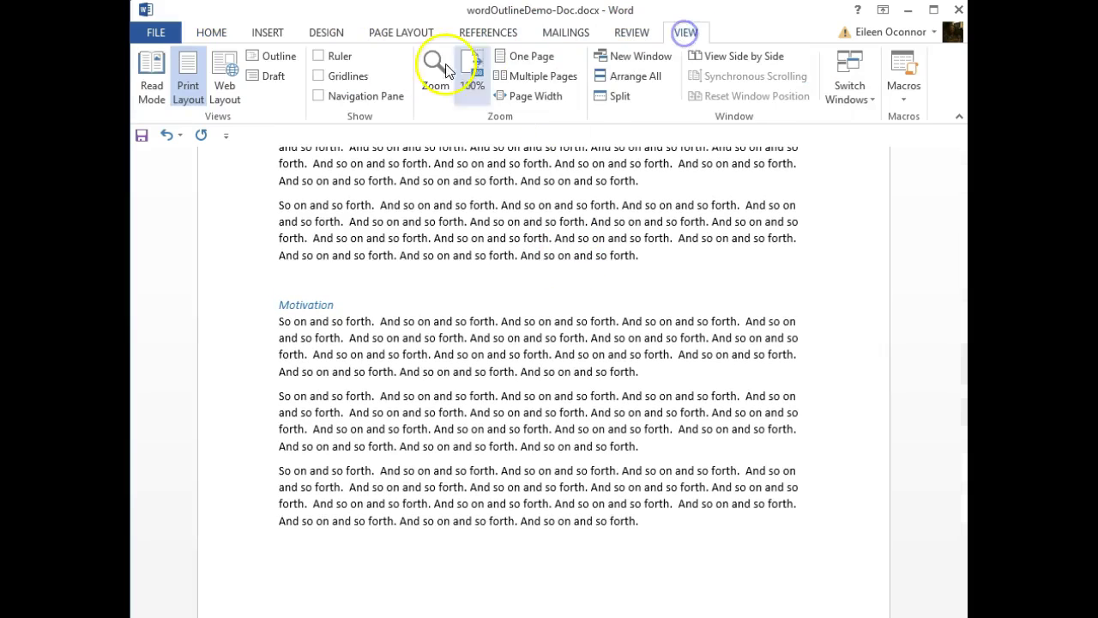
click(284, 56)
scroll(425, 247, up, 3)
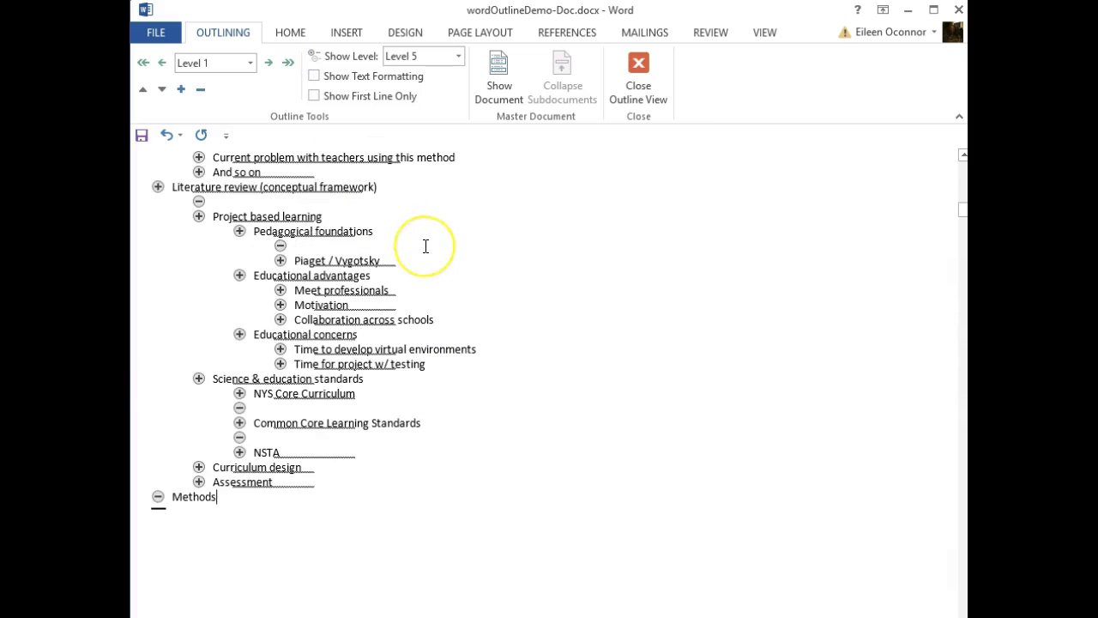
scroll(425, 246, up, 1)
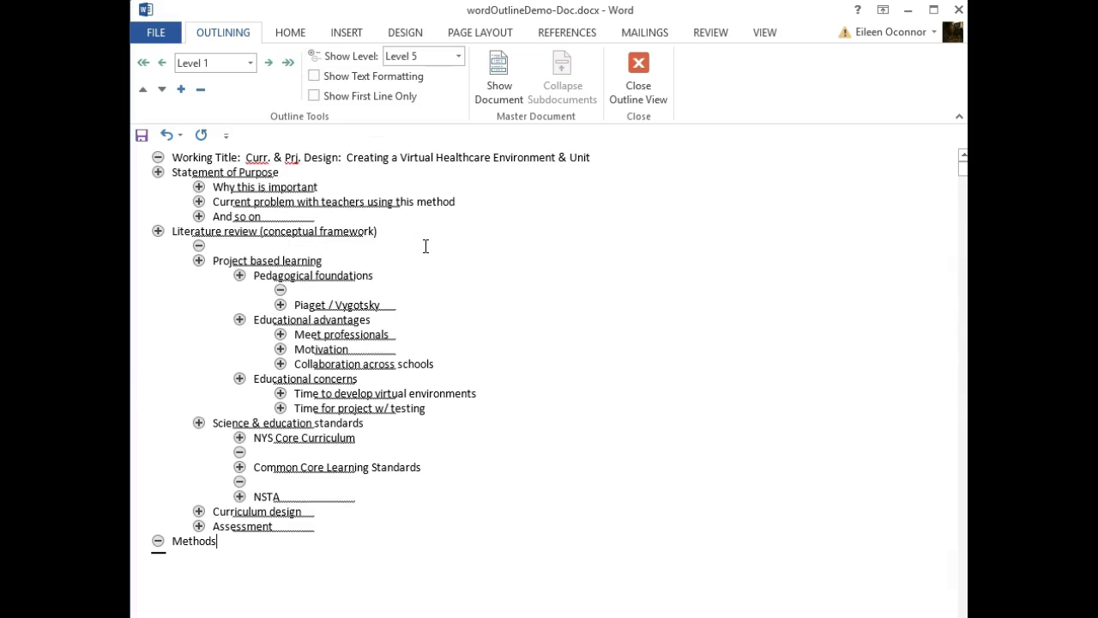